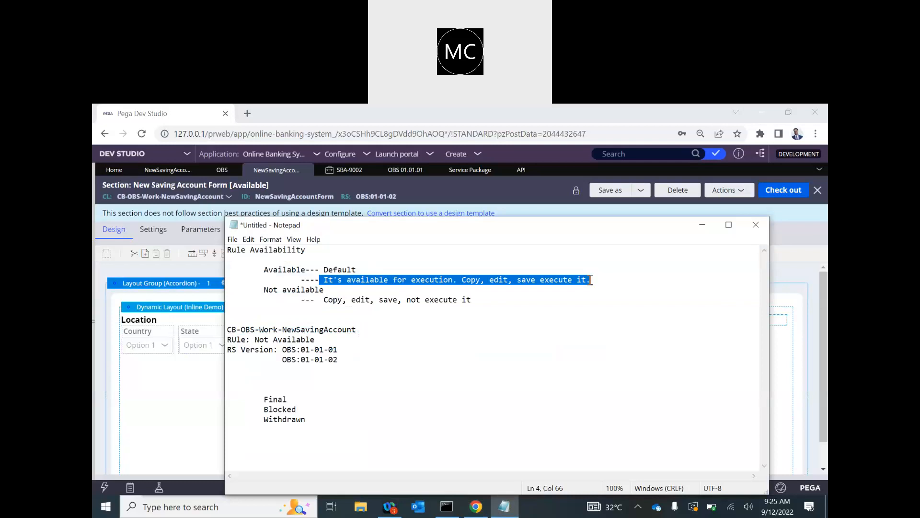
# Step: Review the notes on Available versus Not available rules and the example class with ruleset versions OBS:01-01-01 and OBS:01-01-02
pyautogui.moveTo(263, 289); pyautogui.dragTo(301, 301)
pyautogui.click(327, 302)
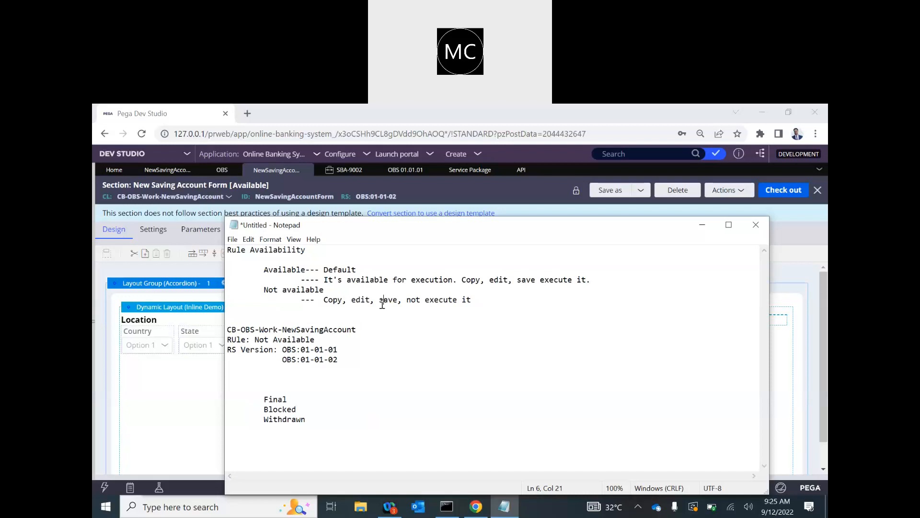
pyautogui.click(483, 124)
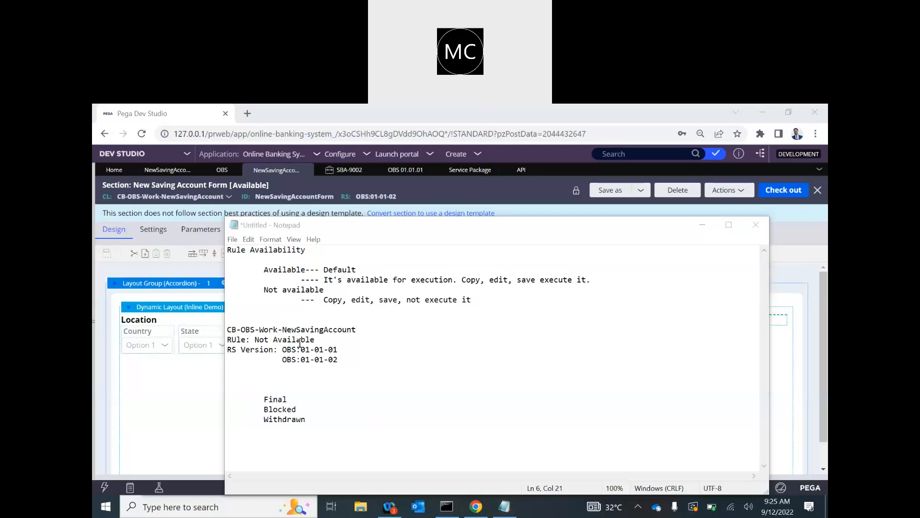
pyautogui.click(282, 339)
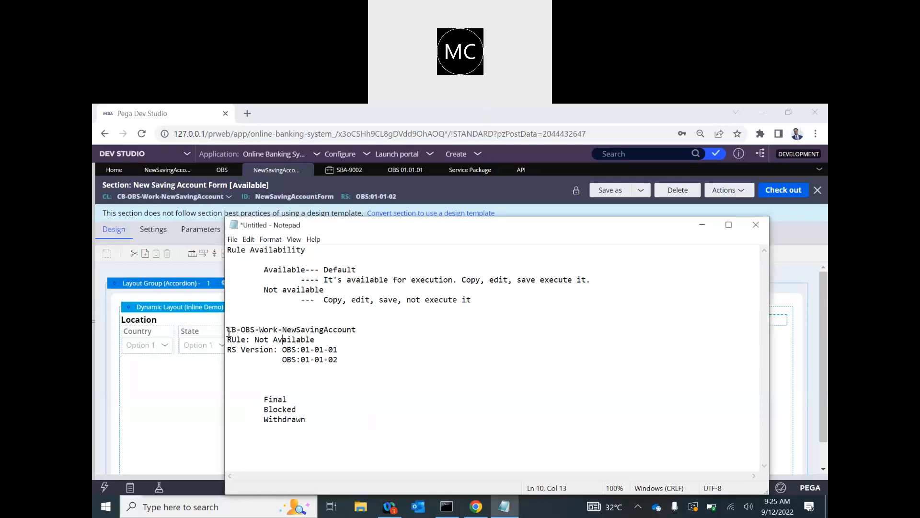
pyautogui.moveTo(228, 331); pyautogui.dragTo(345, 333)
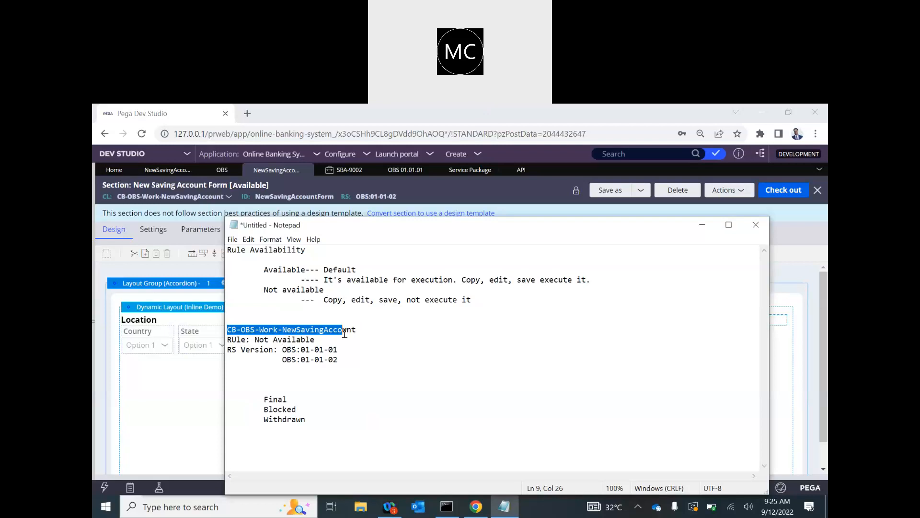
pyautogui.click(229, 340)
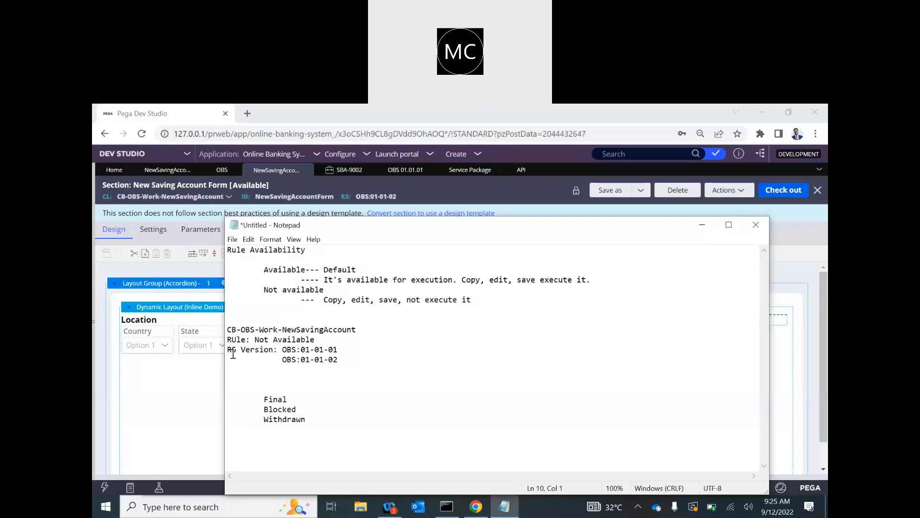
pyautogui.moveTo(283, 353); pyautogui.dragTo(344, 356)
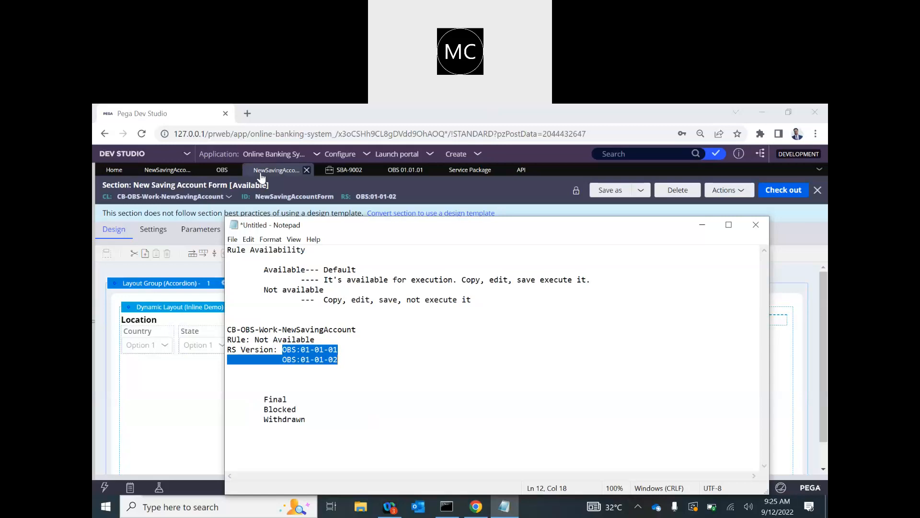
# Step: Switch to Pega Dev Studio and compare the 01-01-01 and 01-01-02 versions of the New Saving Account Form section
pyautogui.click(372, 188)
pyautogui.click(168, 170)
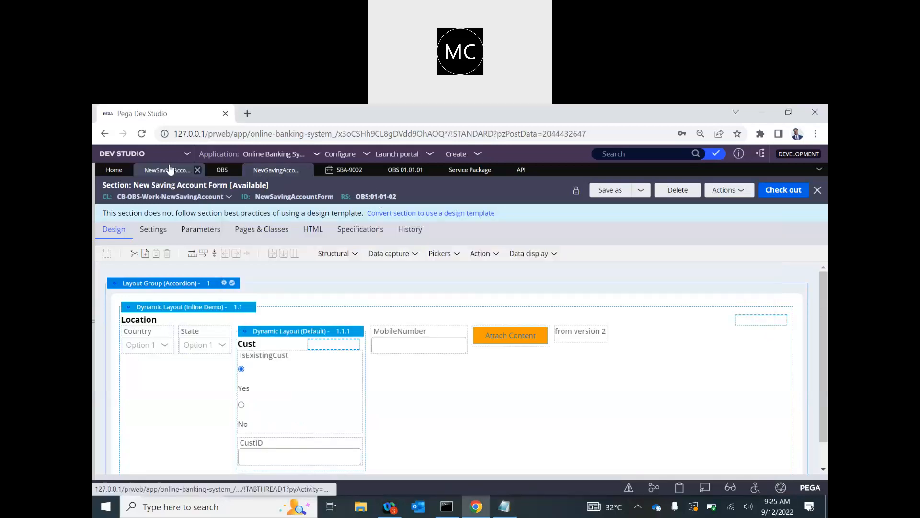
pyautogui.click(278, 170)
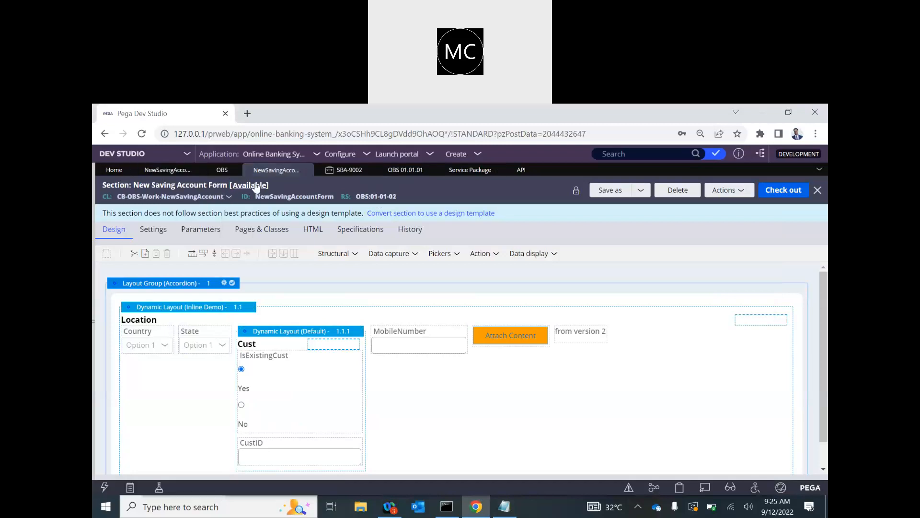
# Step: Create a New Saving Account case and check the version label rendered beside the Attach content button
pyautogui.click(456, 155)
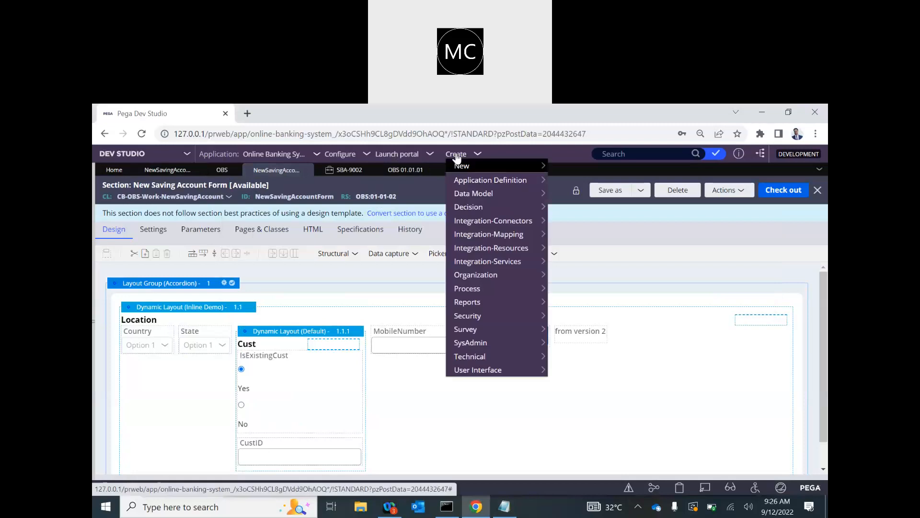
pyautogui.moveTo(501, 166)
pyautogui.click(559, 169)
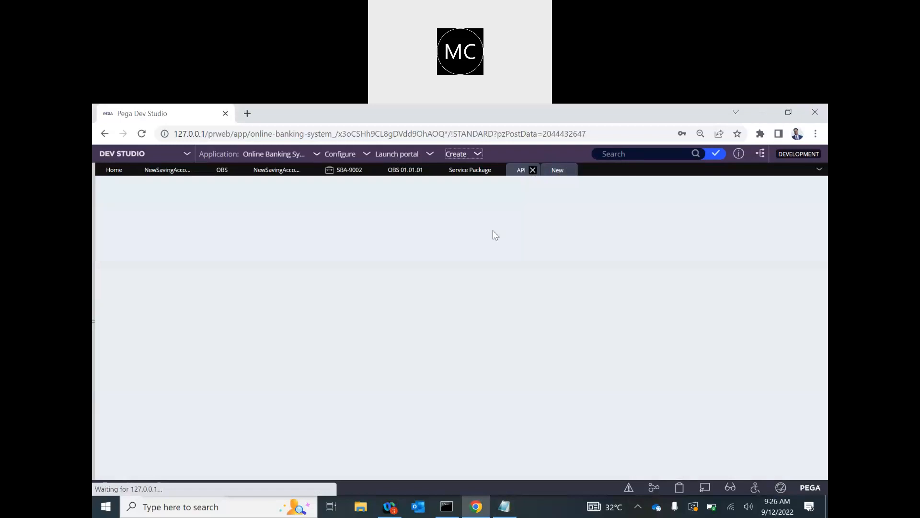
pyautogui.moveTo(656, 271); pyautogui.dragTo(683, 277)
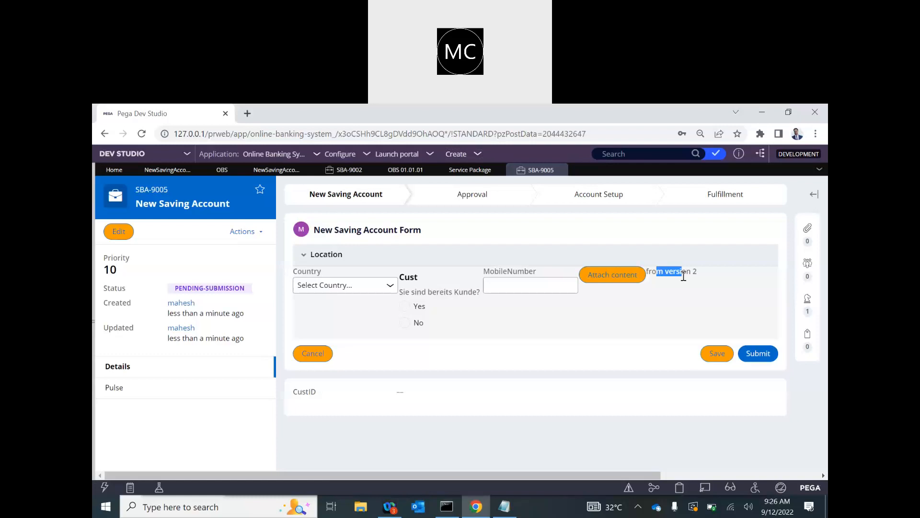
# Step: Check out the OBS:01-01-02 New Saving Account Form section, set its availability to Not Available and save it
pyautogui.click(270, 165)
pyautogui.rightClick(584, 345)
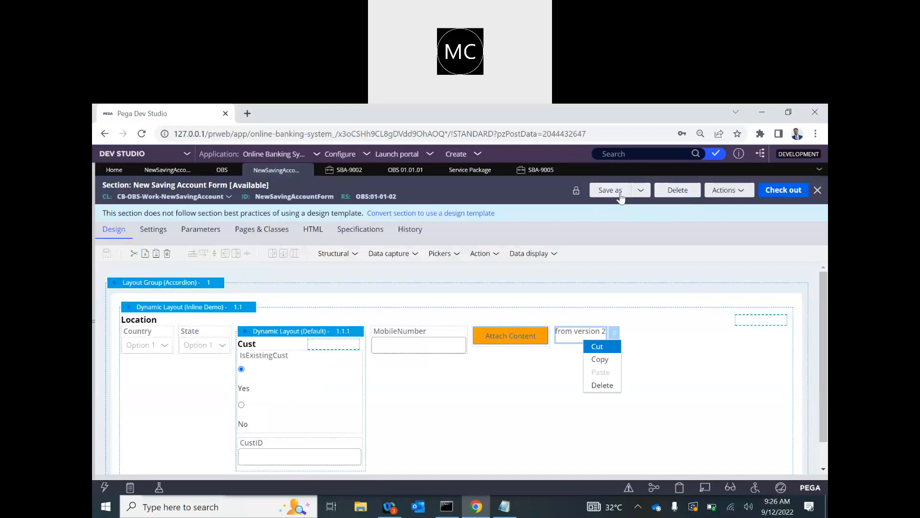
pyautogui.click(789, 194)
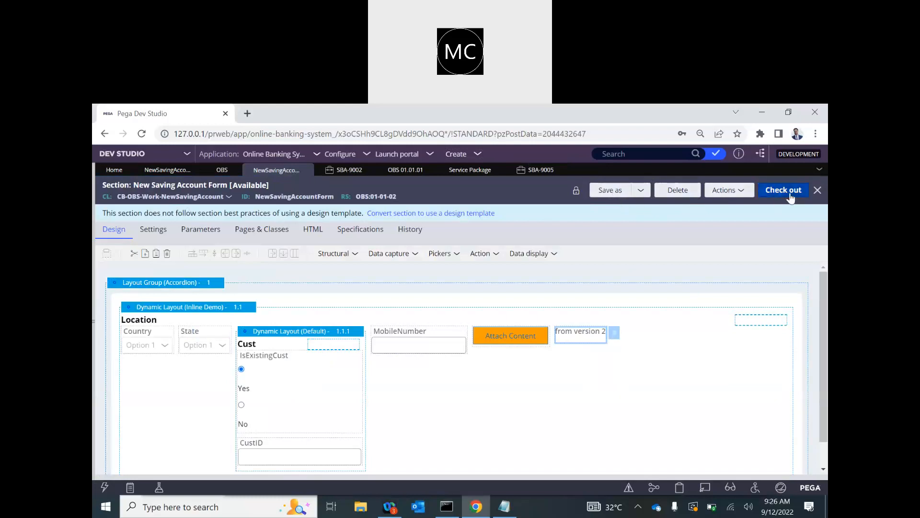
pyautogui.click(266, 185)
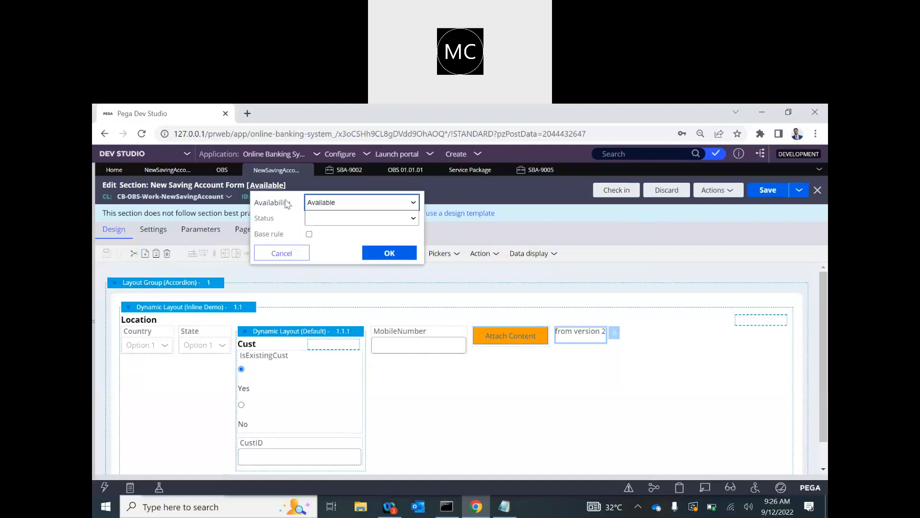
pyautogui.click(320, 202)
pyautogui.click(326, 224)
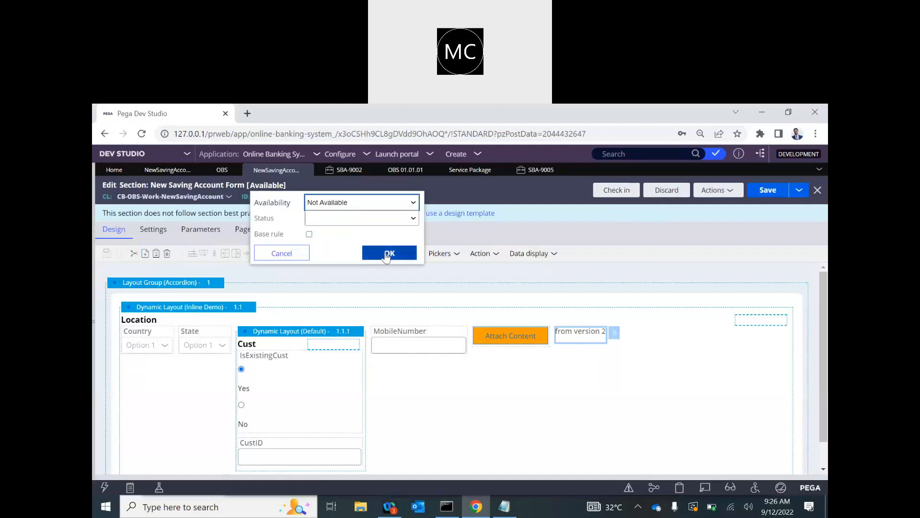
pyautogui.click(390, 253)
pyautogui.click(768, 191)
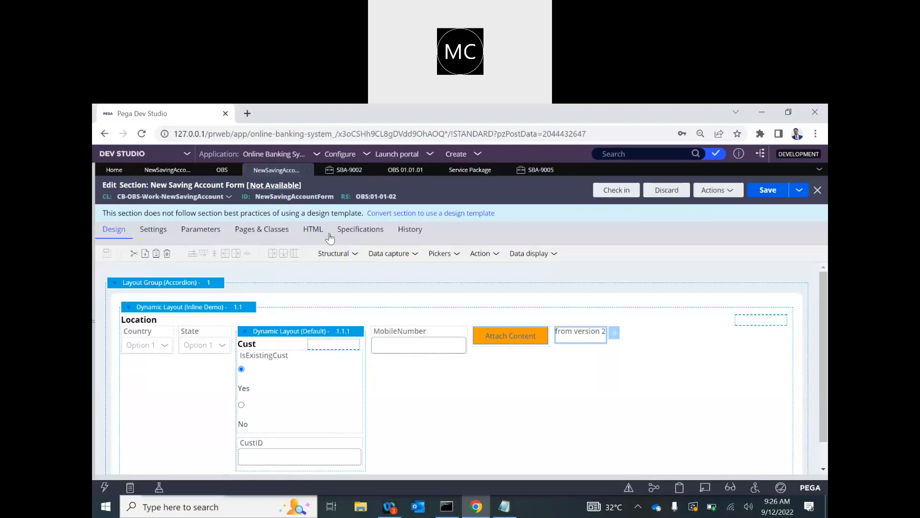
# Step: View the OBS:01-01-01 version of the section and create another New Saving Account case to test the form
pyautogui.click(163, 172)
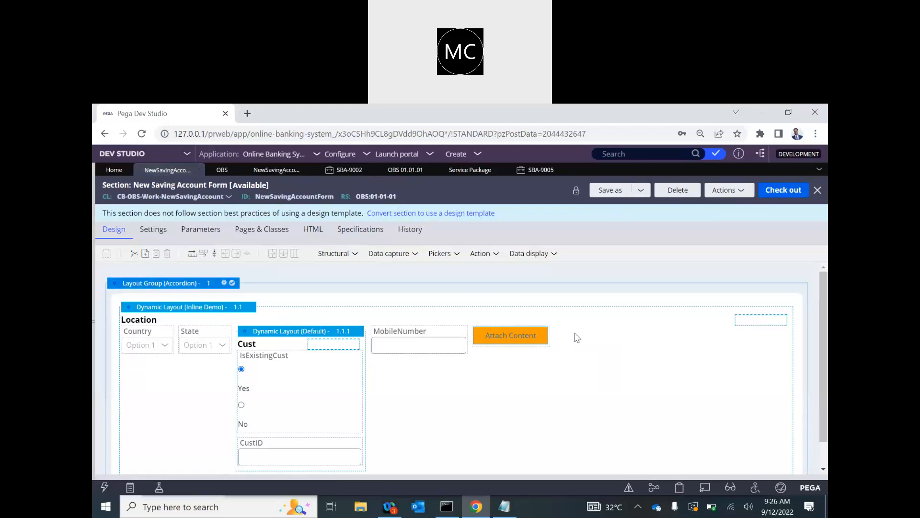
pyautogui.click(393, 155)
pyautogui.click(460, 154)
pyautogui.moveTo(453, 163)
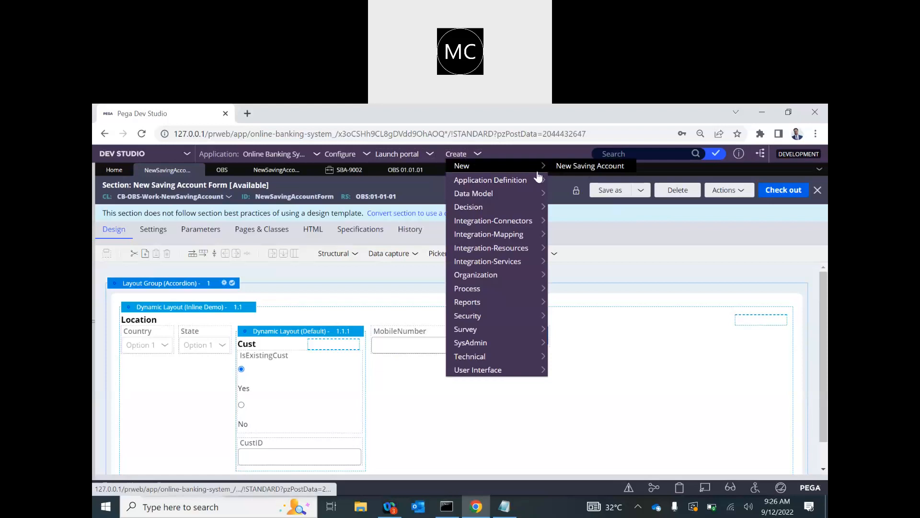
pyautogui.click(565, 165)
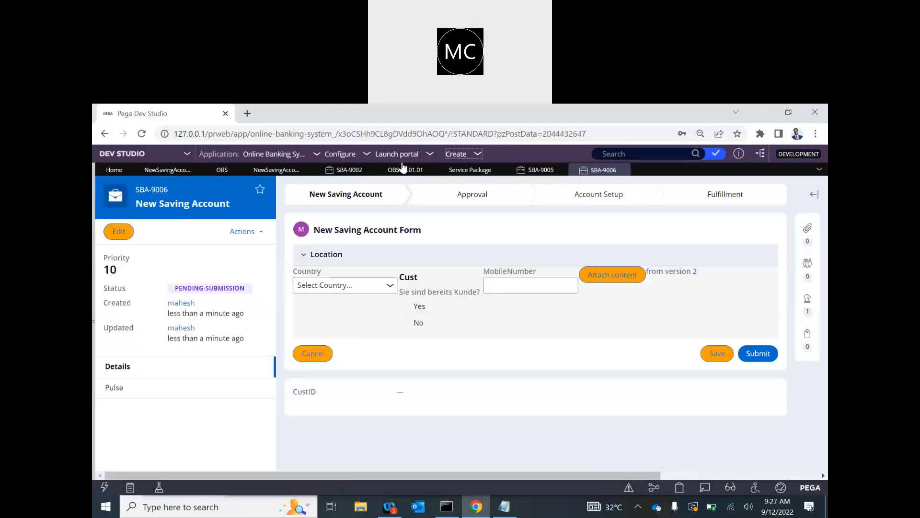
# Step: Check in the OBS:01-01-02 section with the comment "WIP"
pyautogui.click(280, 174)
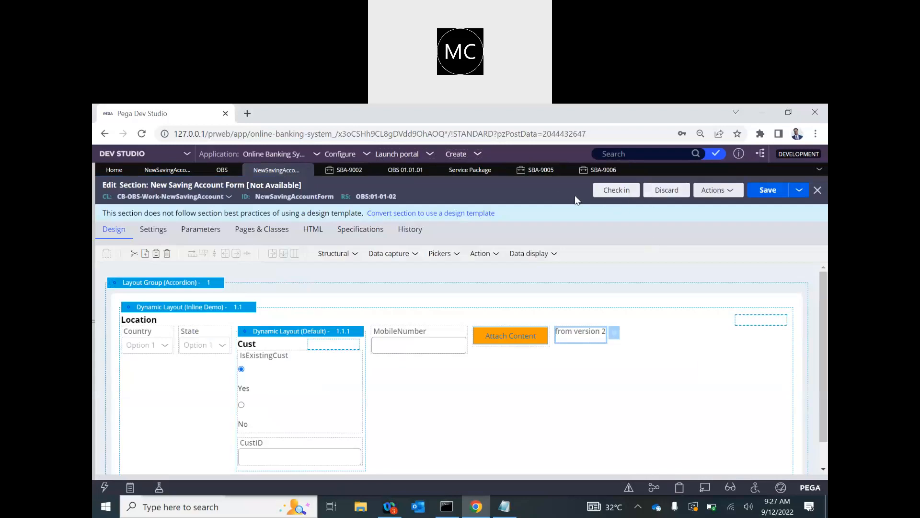
pyautogui.click(617, 192)
pyautogui.click(354, 311)
pyautogui.write('WIP')
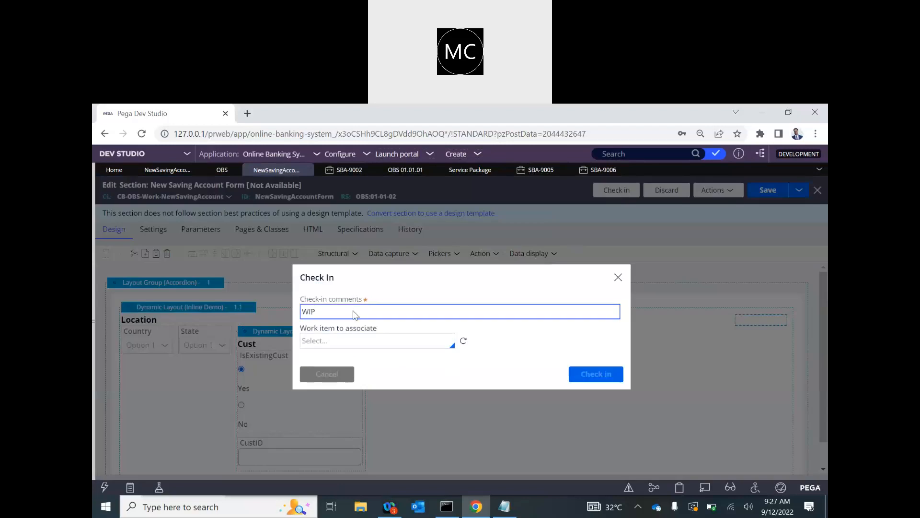
pyautogui.press('Return')
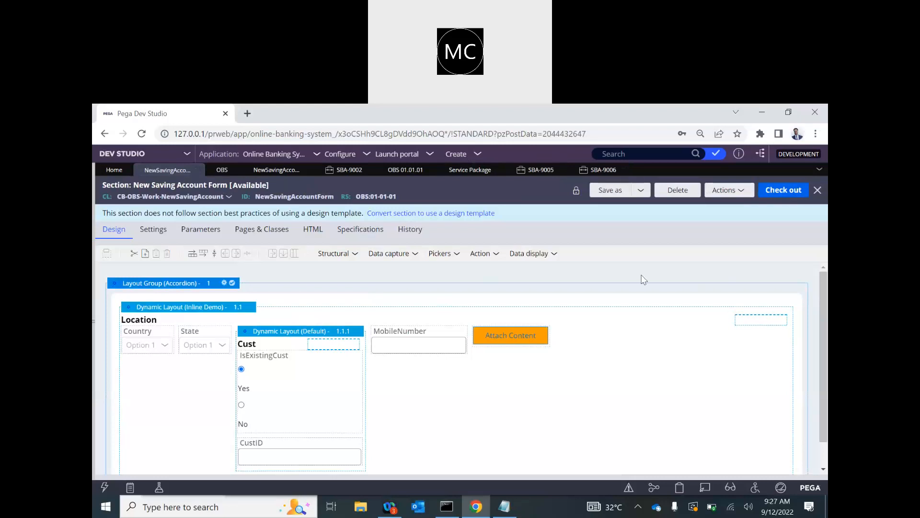
# Step: Create a fresh New Saving Account case to test which section version renders after the check-in
pyautogui.click(468, 154)
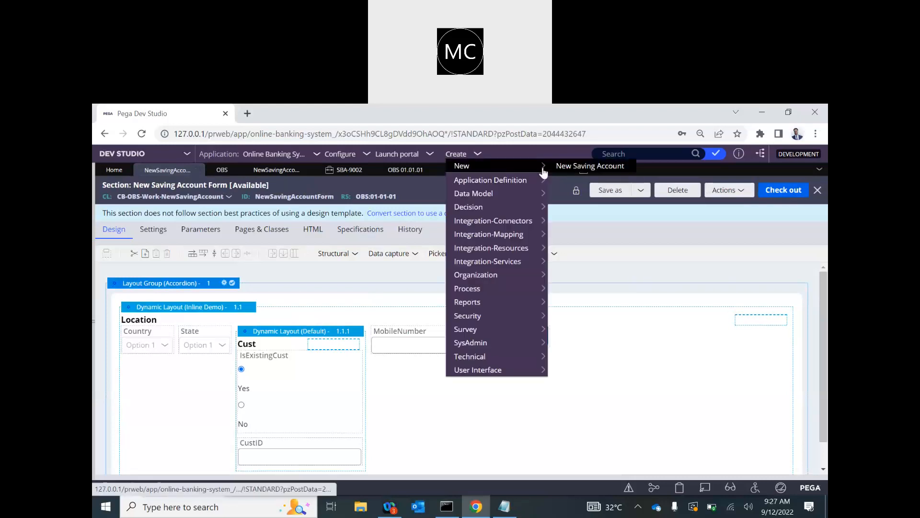
pyautogui.click(576, 166)
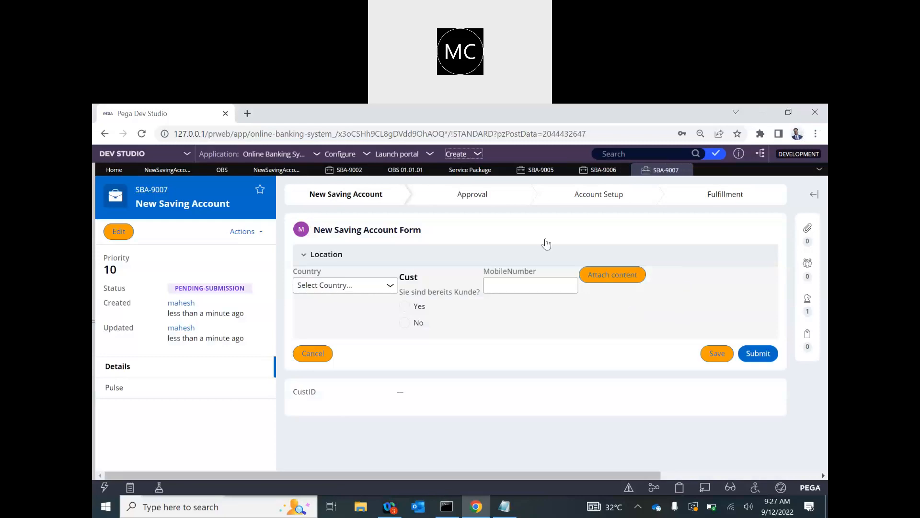
# Step: Save the OBS:01-01-01 section as a copy applied to CB-OBS-Work in ruleset OBS 01-01-02, and open it
pyautogui.click(191, 170)
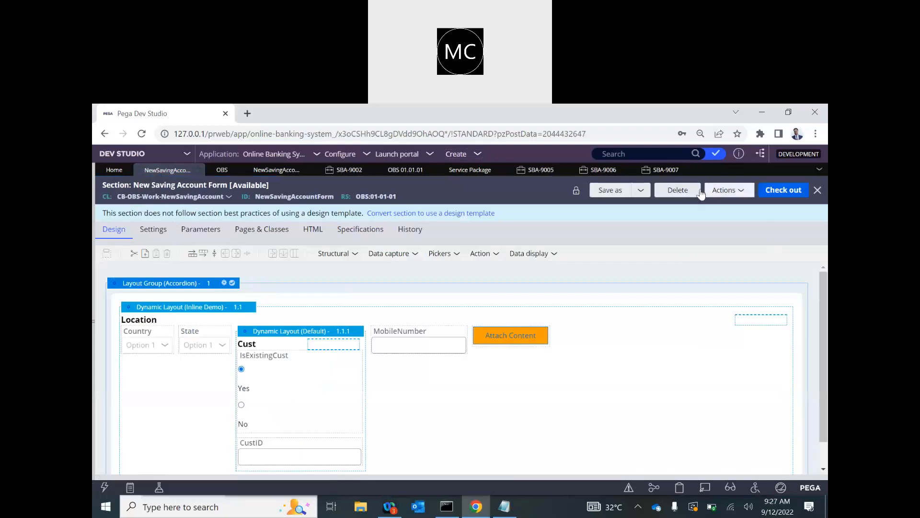
pyautogui.click(642, 193)
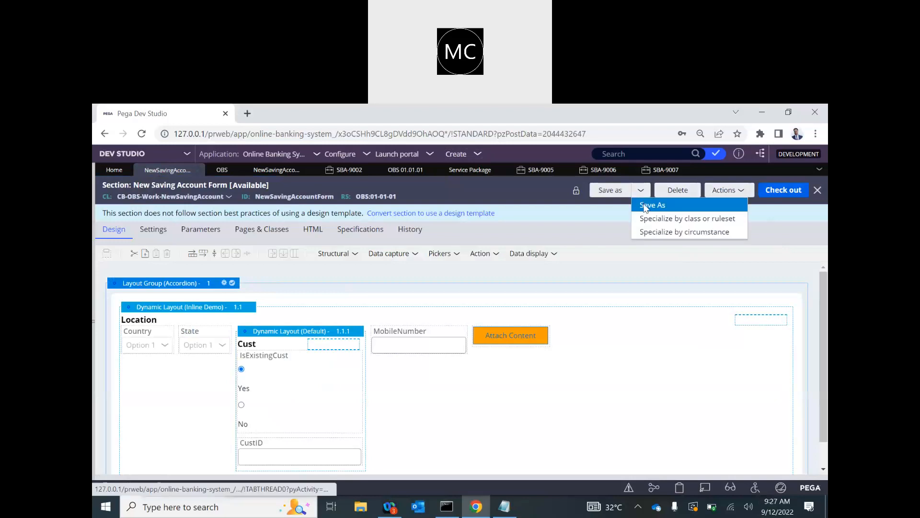
pyautogui.click(645, 207)
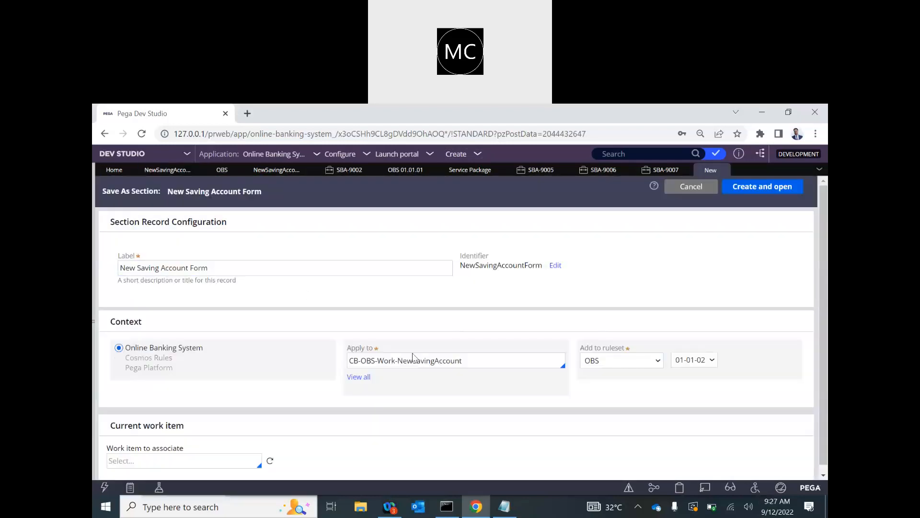
pyautogui.doubleClick(411, 364)
pyautogui.press('BackSpace')
pyautogui.press('BackSpace')
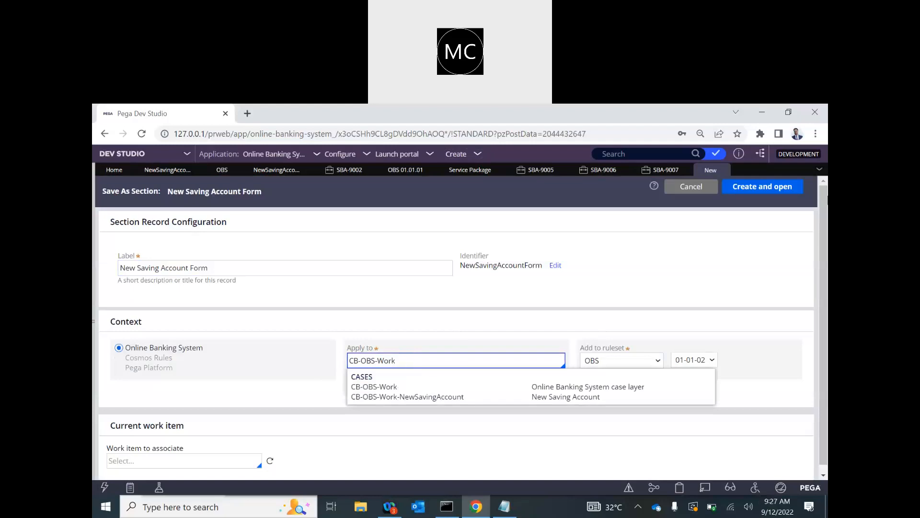
pyautogui.click(756, 188)
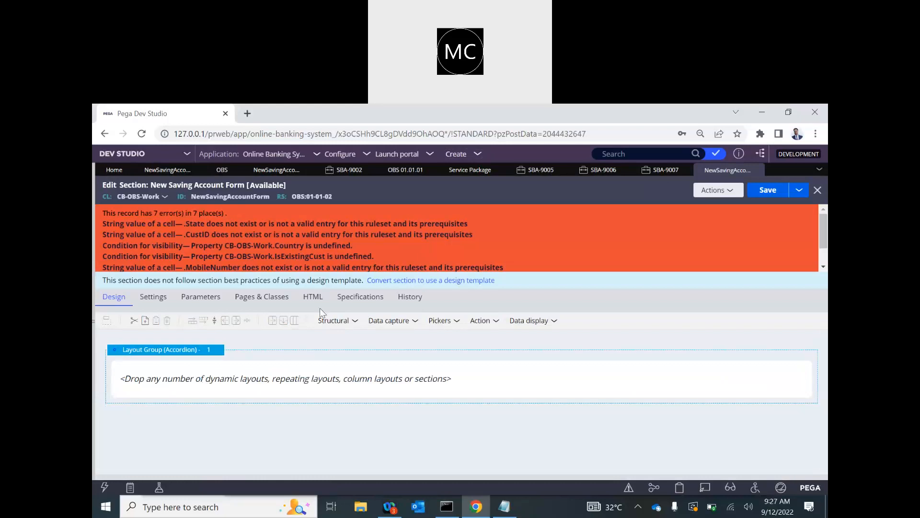
# Step: Replace the accordion layout group in the CB-OBS-Work section with a default dynamic layout
pyautogui.click(525, 321)
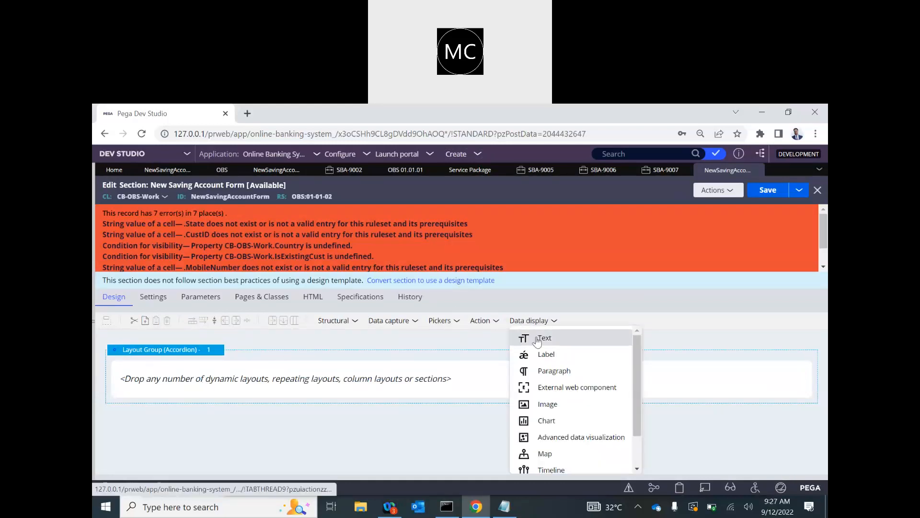
pyautogui.click(537, 320)
pyautogui.click(538, 320)
pyautogui.click(530, 320)
pyautogui.click(547, 320)
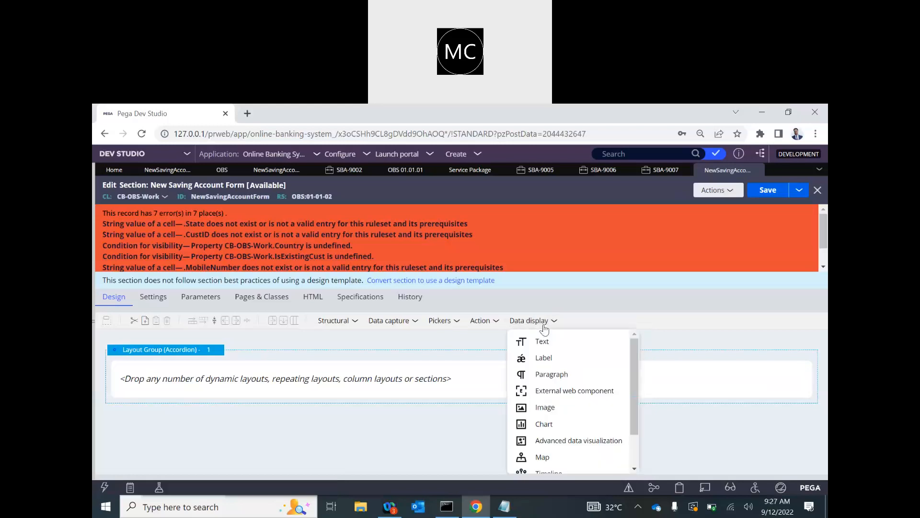
pyautogui.moveTo(536, 359); pyautogui.dragTo(188, 357)
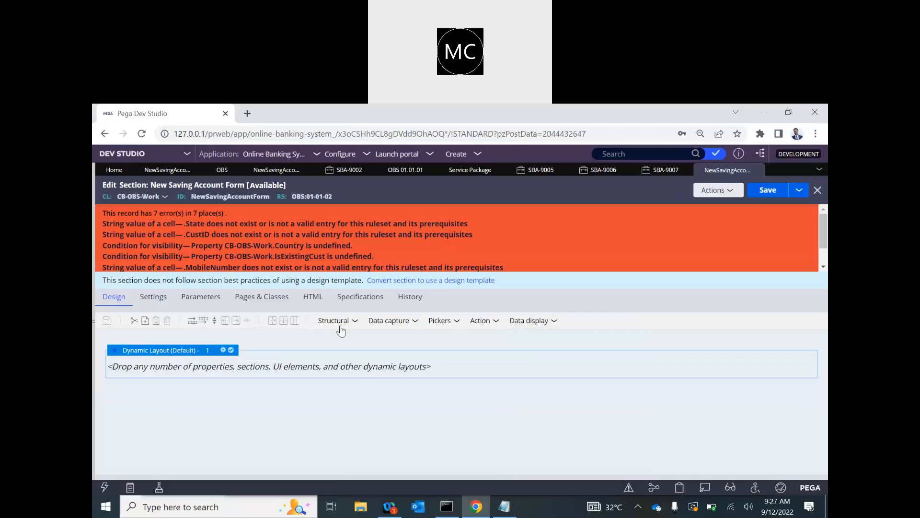
# Step: Add a Label reading "from Work Class" to the dynamic layout and save the section
pyautogui.click(530, 320)
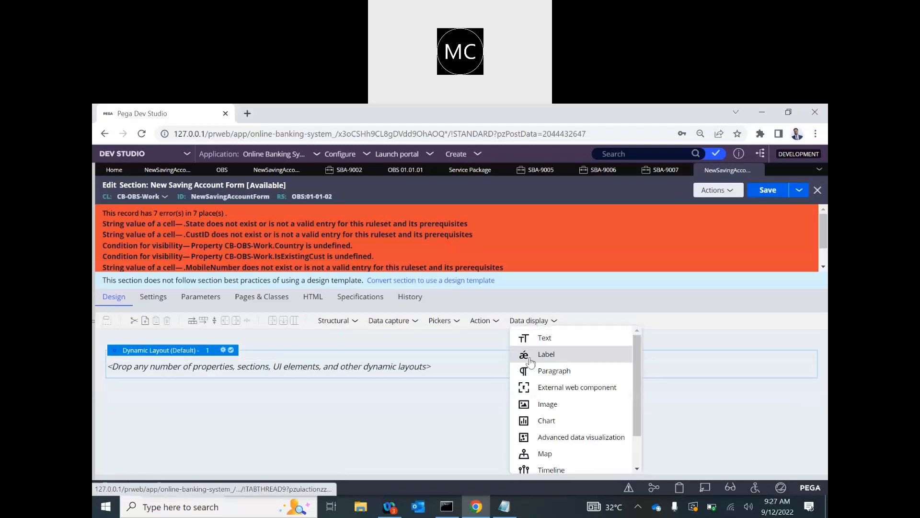
pyautogui.moveTo(530, 360); pyautogui.dragTo(233, 366)
pyautogui.doubleClick(189, 367)
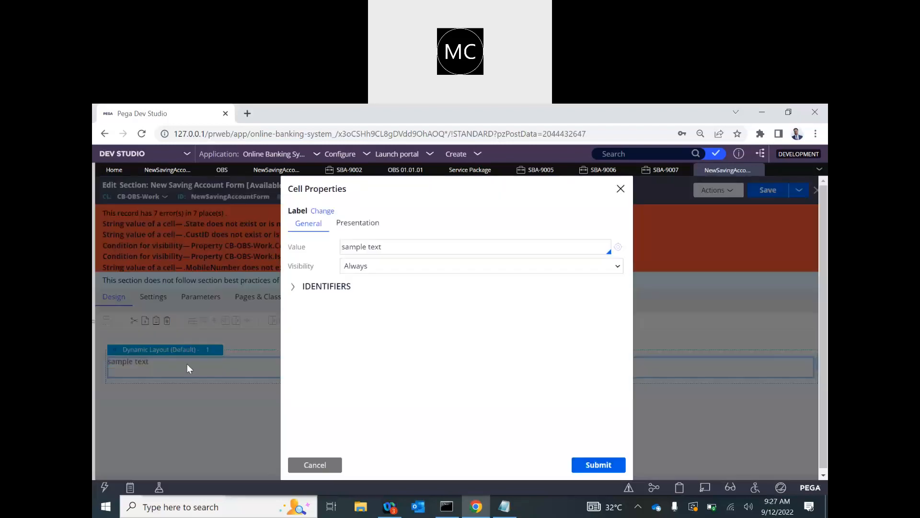
pyautogui.tripleClick(354, 249)
pyautogui.write('from Work Class')
pyautogui.click(586, 472)
pyautogui.click(767, 189)
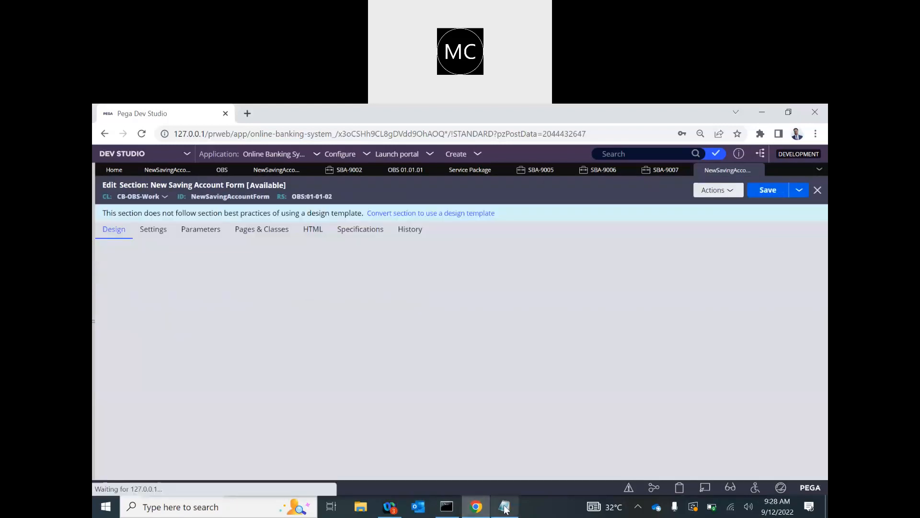
# Step: Switch to Notepad and add a CB-OBS-Work class line below the RS Version entries in the rule availability notes
pyautogui.click(504, 506)
pyautogui.click(357, 330)
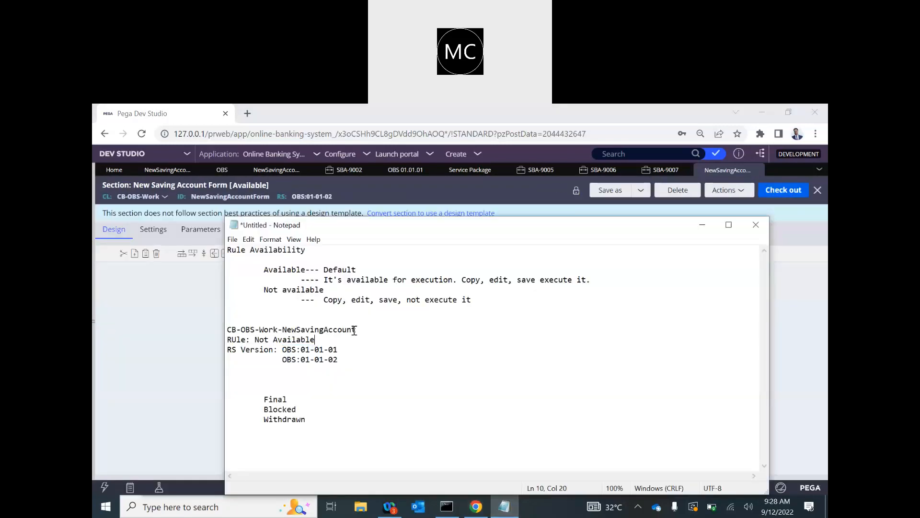
pyautogui.moveTo(357, 330); pyautogui.dragTo(226, 330)
pyautogui.hotkey('ctrl', 'c')
pyautogui.click(352, 359)
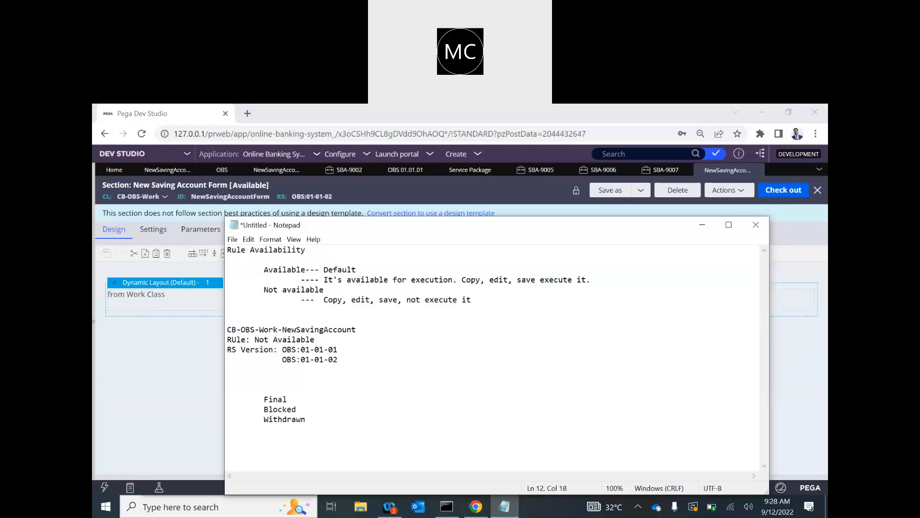
pyautogui.press('BackSpace')
pyautogui.press('Return')
pyautogui.press('Return')
pyautogui.hotkey('ctrl', 'v')
pyautogui.doubleClick(312, 379)
pyautogui.press('BackSpace')
pyautogui.press('BackSpace')
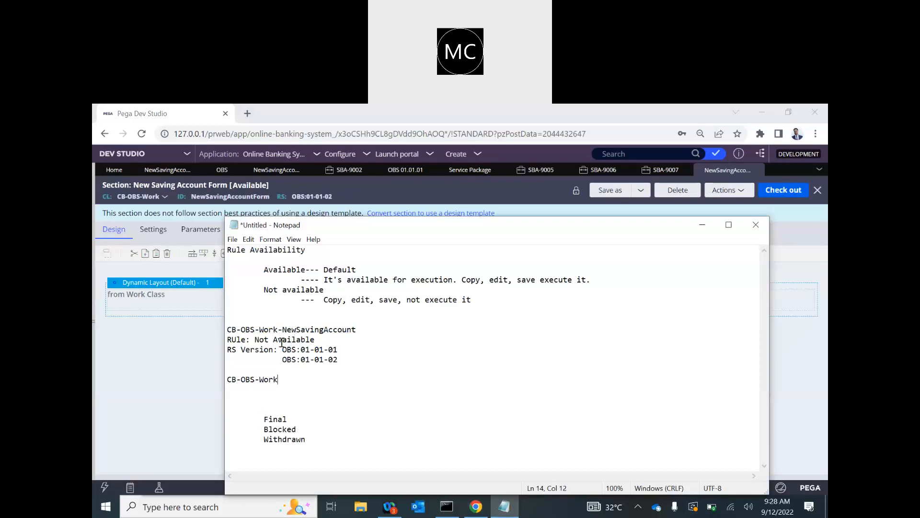
# Step: Replace the rule name in the notes with NewSavingAccountForm, copied from the section's ID in Pega Dev Studio
pyautogui.moveTo(255, 341); pyautogui.dragTo(348, 341)
pyautogui.press('BackSpace')
pyautogui.click(201, 187)
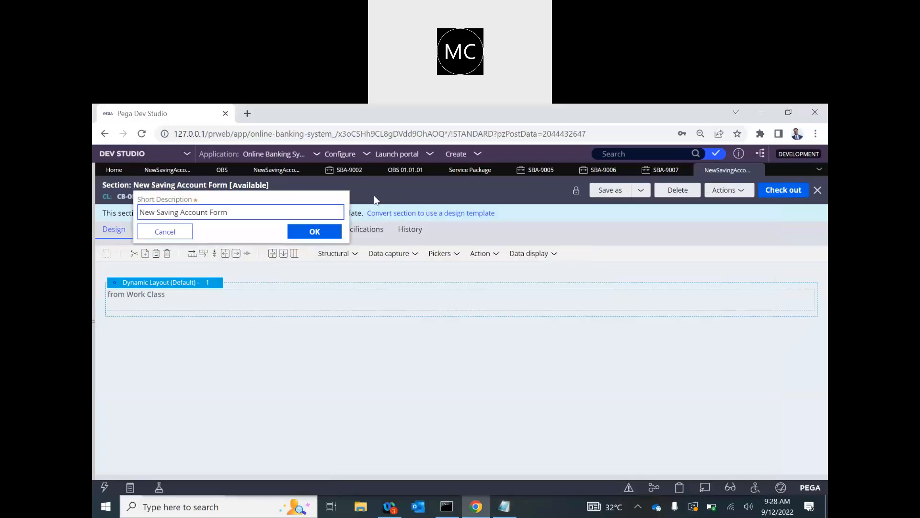
pyautogui.click(374, 197)
pyautogui.doubleClick(240, 197)
pyautogui.hotkey('ctrl', 'c')
pyautogui.hotkey('alt', 'Tab')
pyautogui.hotkey('ctrl', 'v')
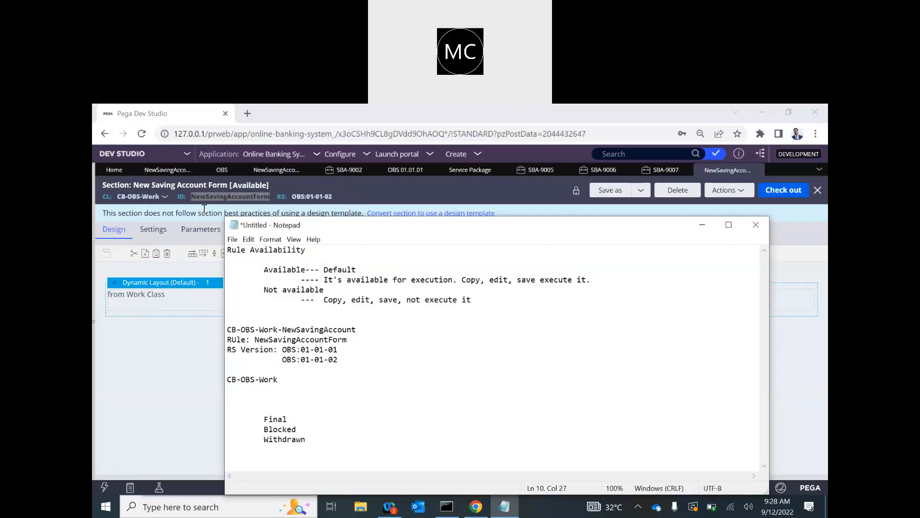
pyautogui.doubleClick(308, 329)
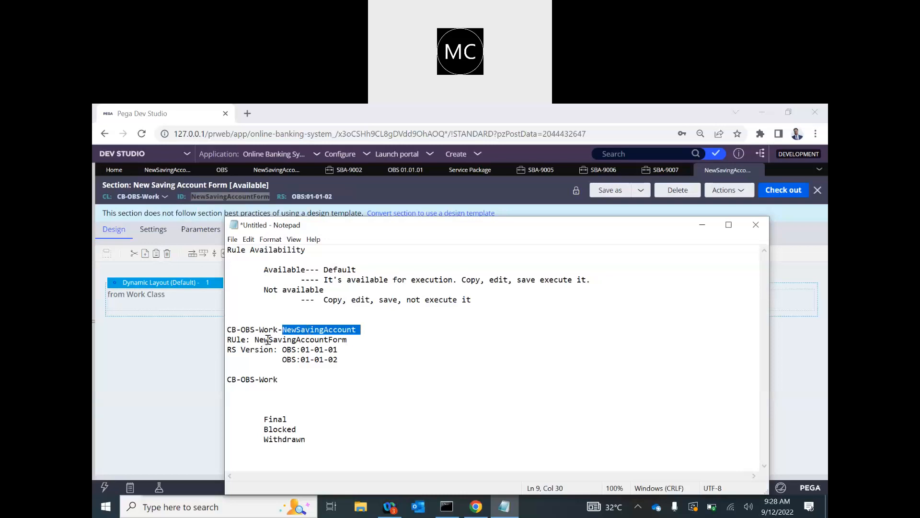
pyautogui.doubleClick(270, 330)
pyautogui.doubleClick(307, 329)
pyautogui.doubleClick(301, 331)
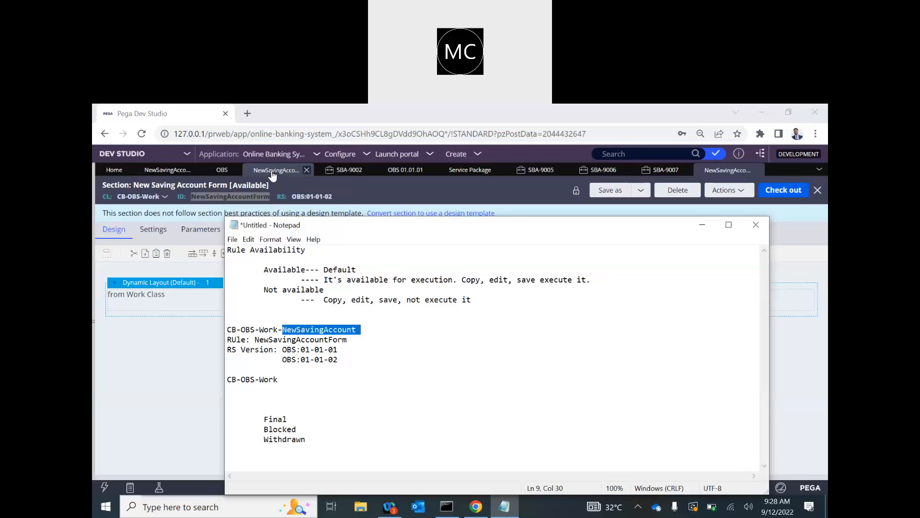
# Step: In Pega Dev Studio, check out the OBS:01-01-01 section, set its availability to Not Available, and save it
pyautogui.click(276, 170)
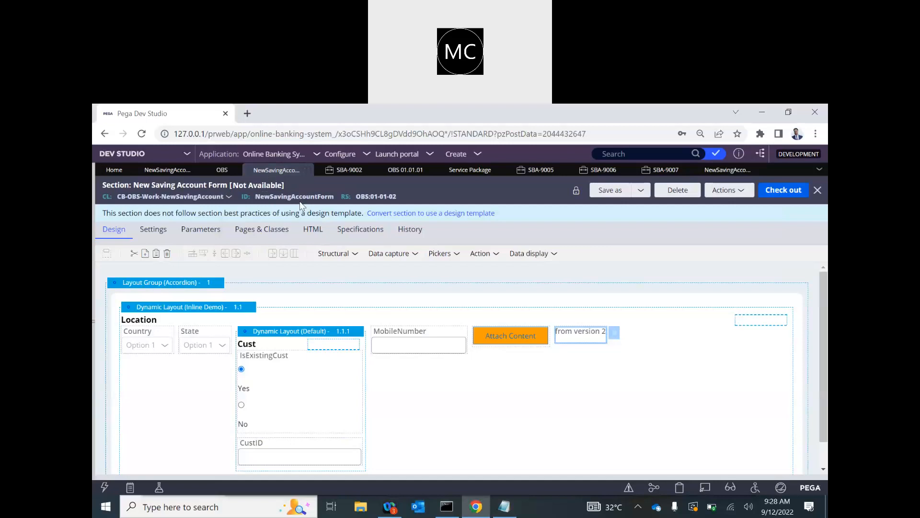
pyautogui.click(167, 172)
pyautogui.click(772, 194)
pyautogui.click(266, 187)
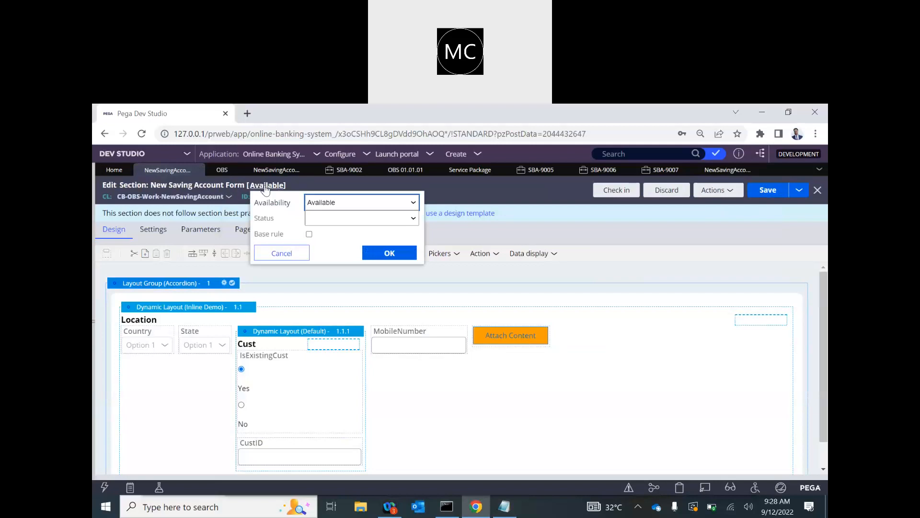
pyautogui.click(346, 204)
pyautogui.click(335, 224)
pyautogui.click(389, 253)
pyautogui.click(762, 197)
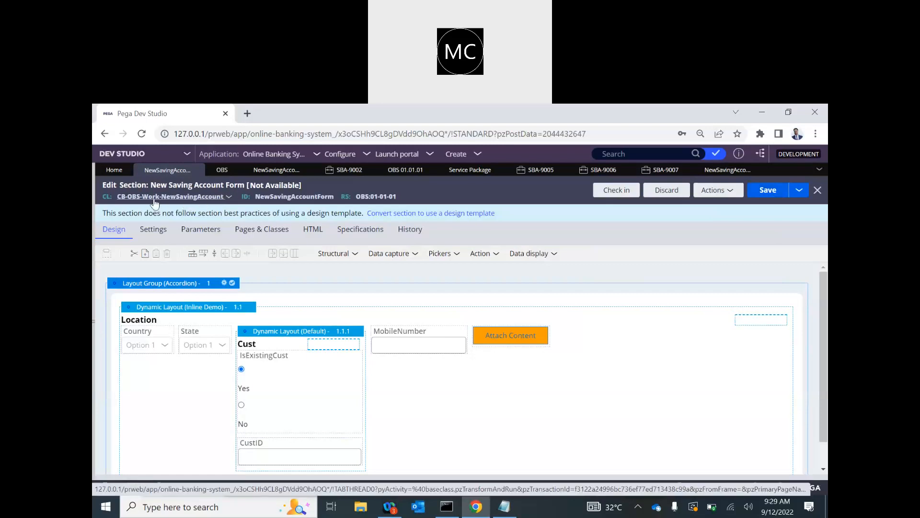
# Step: Create a New Saving Account case to test which form renders before check-in, and save and close it
pyautogui.click(456, 154)
pyautogui.moveTo(532, 165)
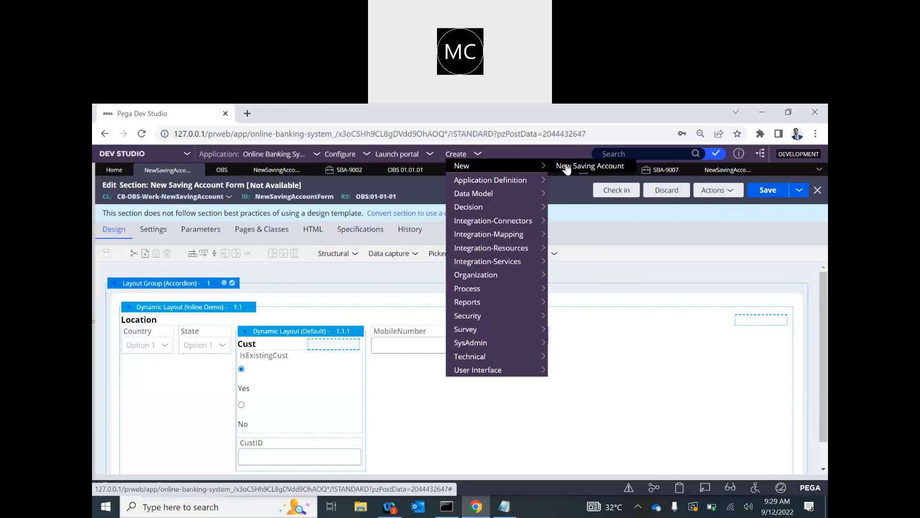
pyautogui.click(567, 167)
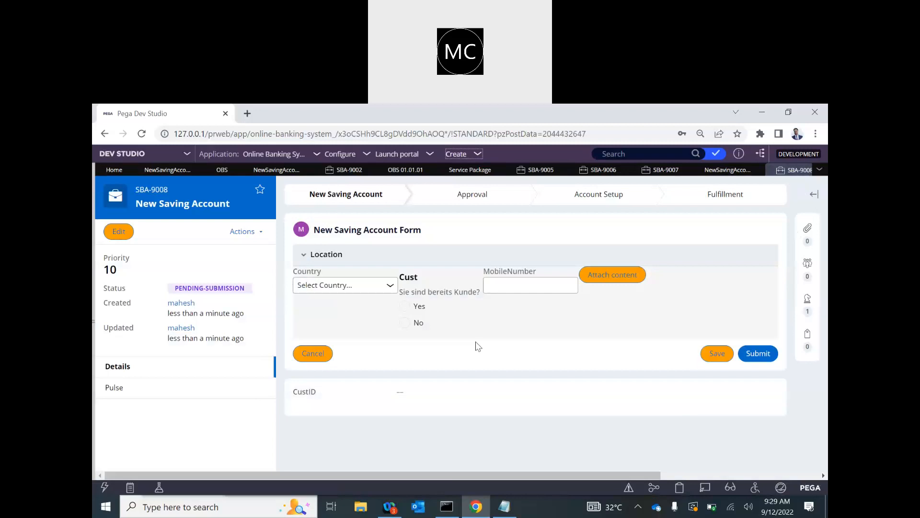
pyautogui.click(314, 353)
pyautogui.click(500, 268)
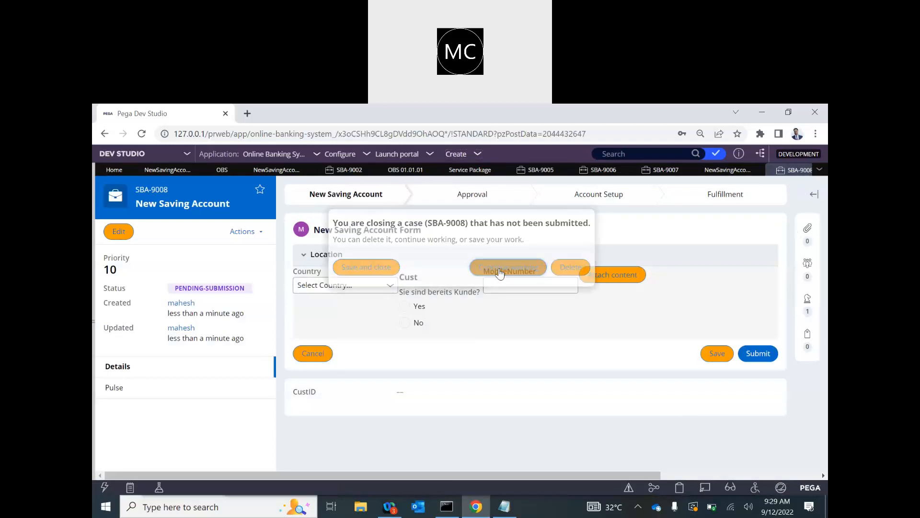
pyautogui.click(312, 353)
pyautogui.click(367, 267)
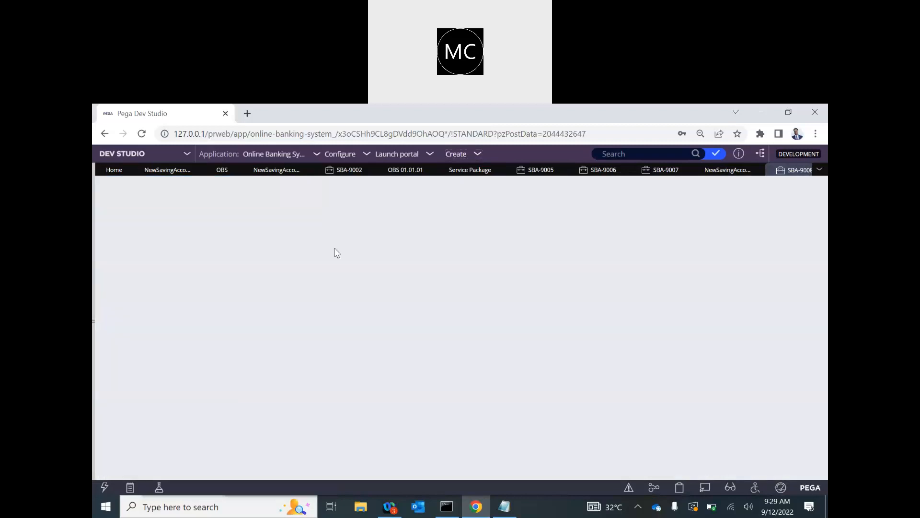
# Step: Check in the OBS:01-01-01 section of CB-OBS-Work-NewSavingAccount with the comment "WIP"
pyautogui.click(163, 171)
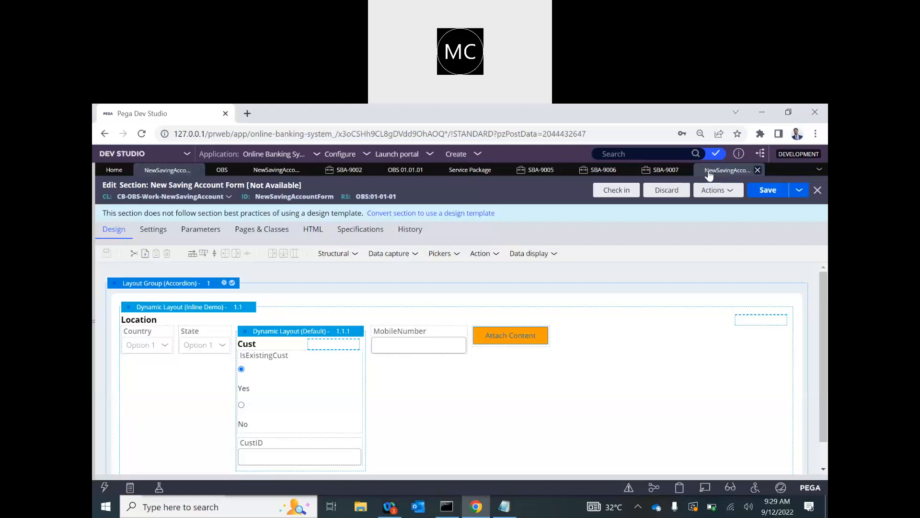
pyautogui.click(709, 173)
pyautogui.click(166, 172)
pyautogui.click(629, 192)
pyautogui.click(329, 321)
pyautogui.write('Wi')
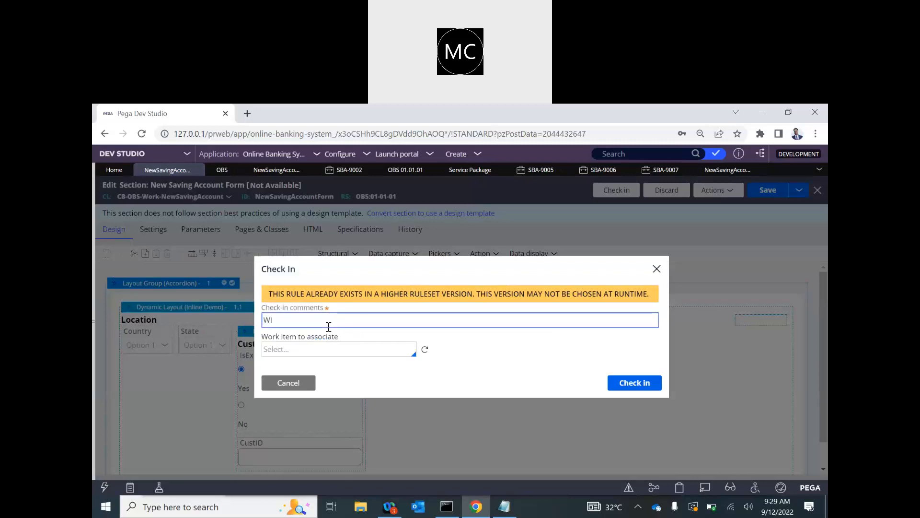
pyautogui.write('P')
pyautogui.press('Return')
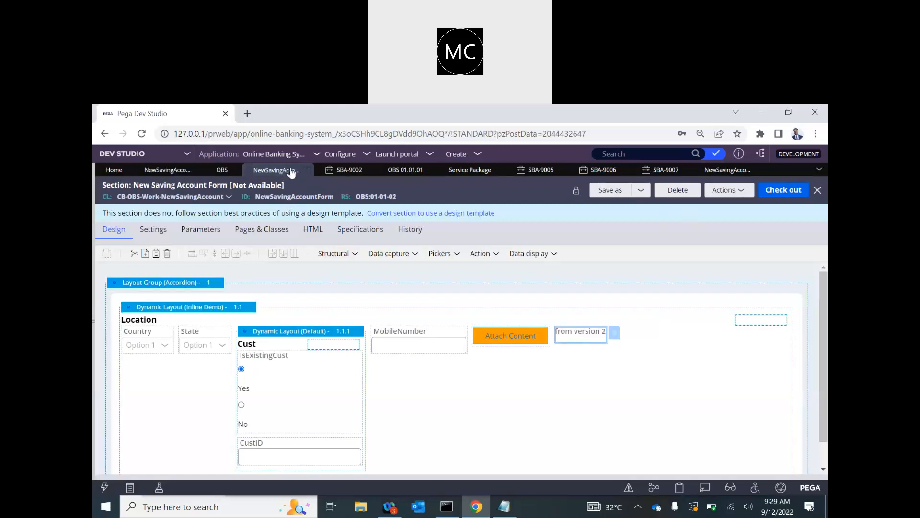
# Step: Create another New Saving Account case from the CB-OBS-Work section view and highlight the form's label text
pyautogui.click(724, 171)
pyautogui.click(457, 152)
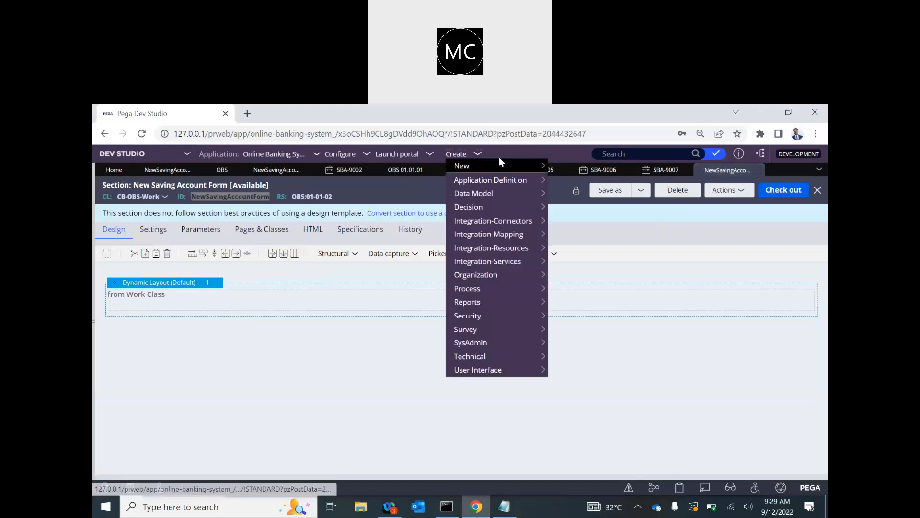
pyautogui.click(499, 164)
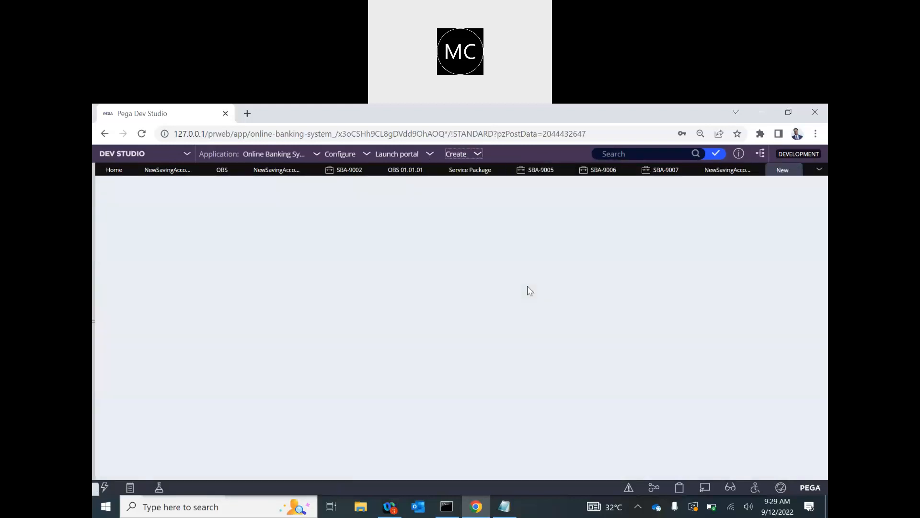
pyautogui.moveTo(303, 249); pyautogui.dragTo(374, 257)
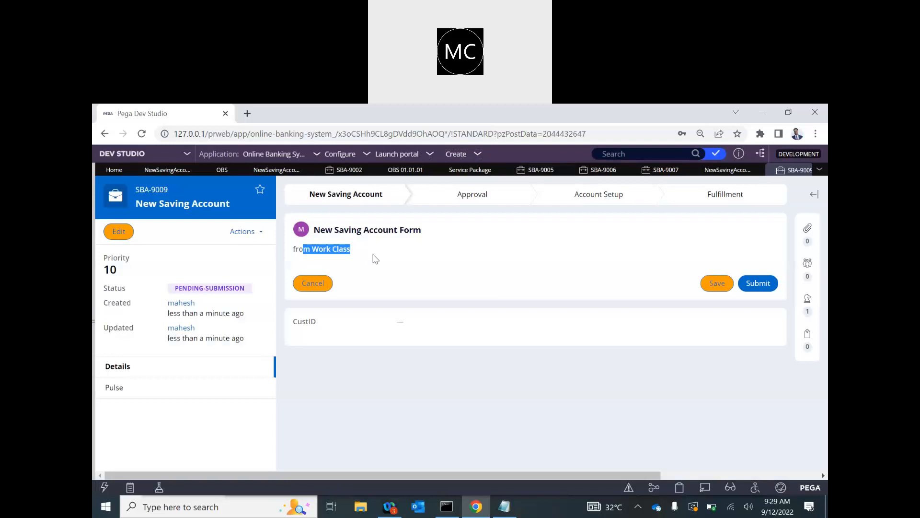
# Step: Set the OBS:01-01-01 section's availability to Available, check it out, and check it in with the comment "ok"
pyautogui.click(189, 170)
pyautogui.click(273, 186)
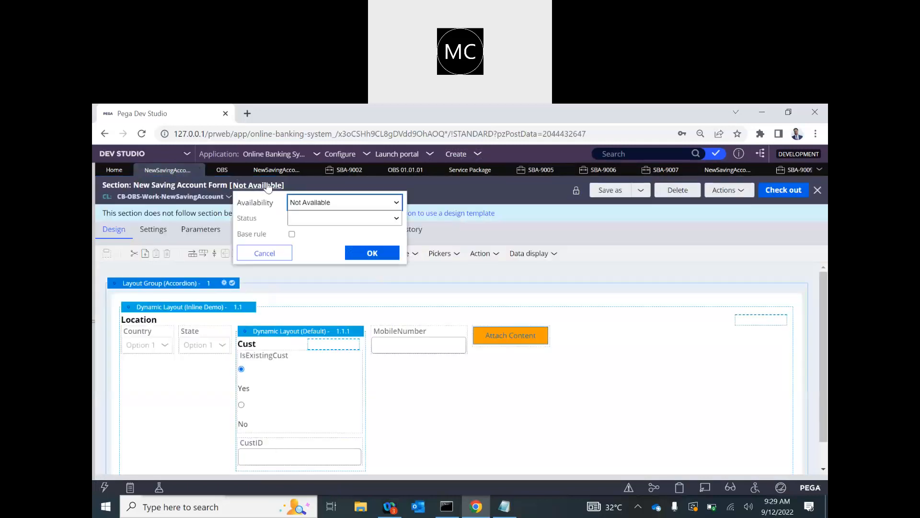
pyautogui.click(319, 208)
pyautogui.click(319, 215)
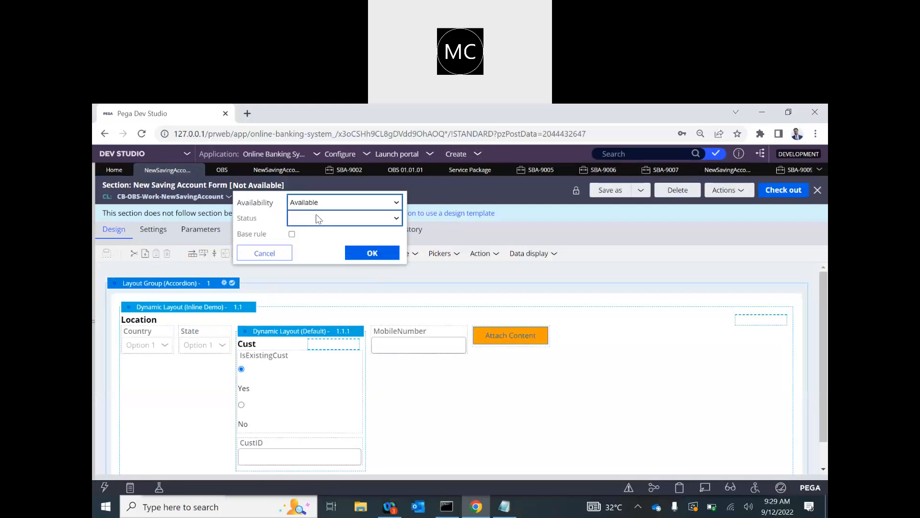
pyautogui.click(370, 254)
pyautogui.click(771, 191)
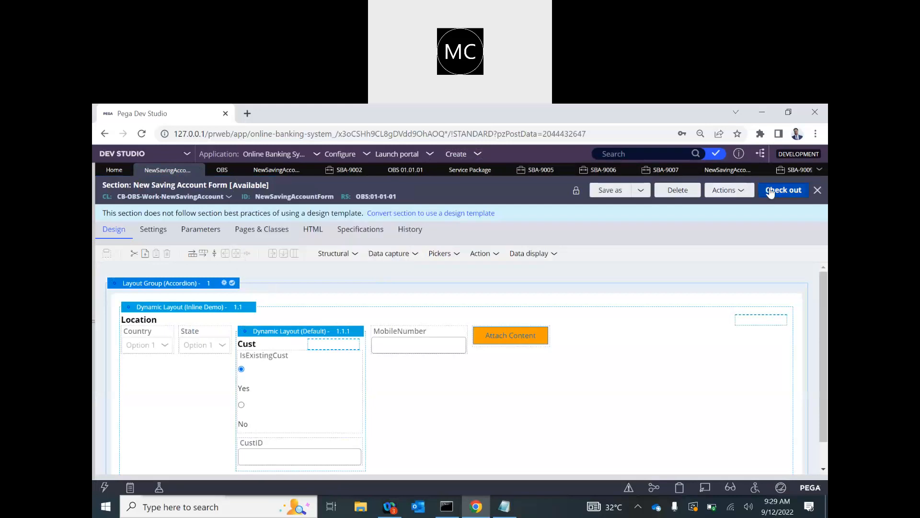
pyautogui.click(611, 194)
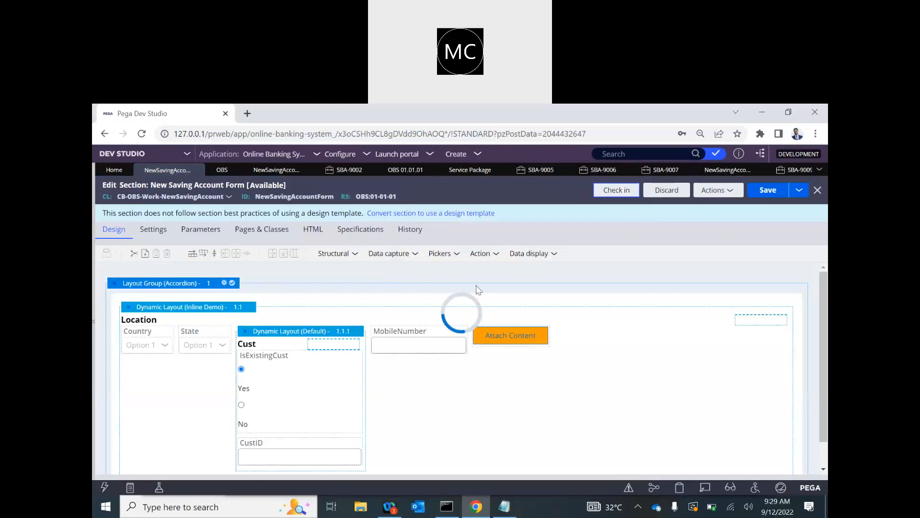
pyautogui.write('ok')
pyautogui.press('Return')
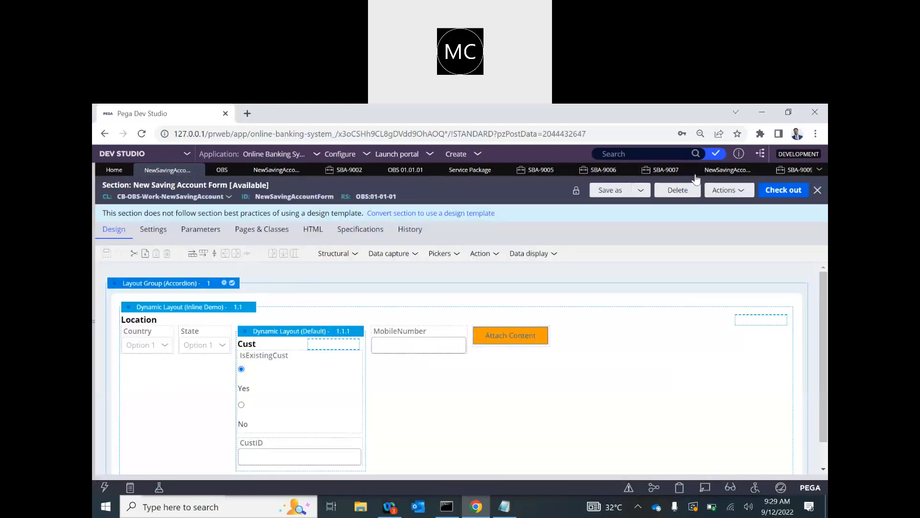
# Step: Look up the CB-OBS-Work section's ruleset version and append ": 02" to the CB-OBS-Work line in the Notepad notes
pyautogui.click(741, 172)
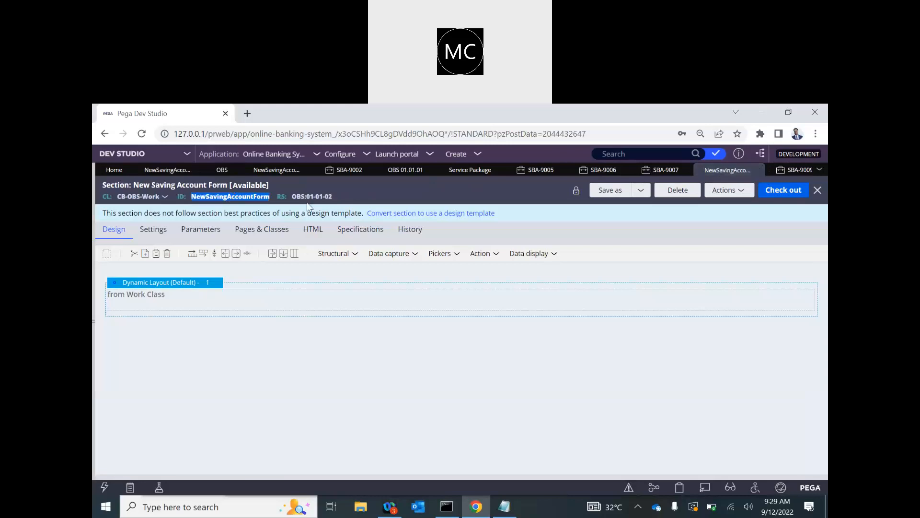
pyautogui.moveTo(334, 197); pyautogui.dragTo(309, 196)
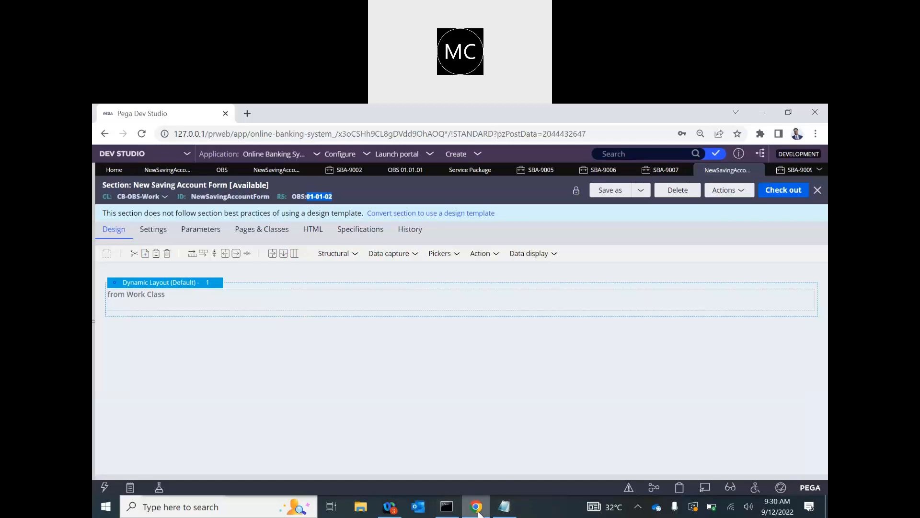
pyautogui.click(504, 506)
pyautogui.click(334, 376)
pyautogui.write(': 02')
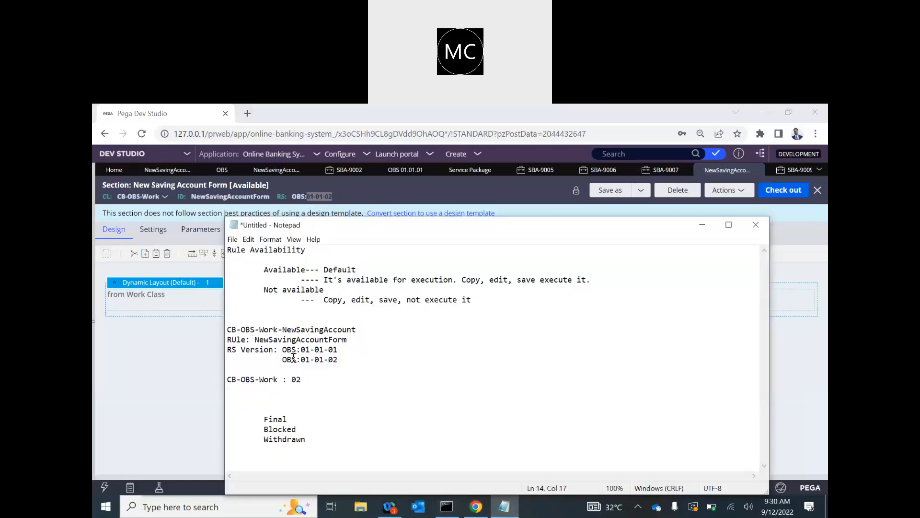
# Step: Remove two of the blank lines above Final in the notes
pyautogui.click(345, 350)
pyautogui.doubleClick(326, 326)
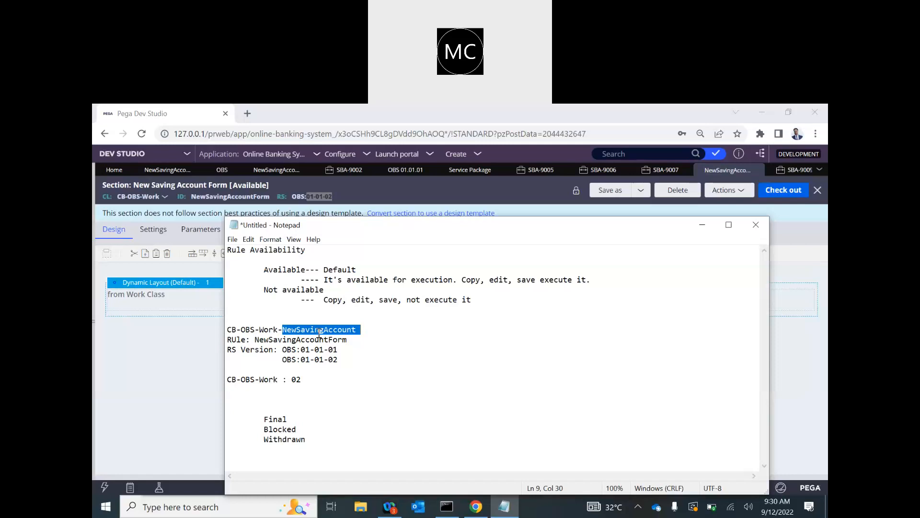
pyautogui.doubleClick(277, 420)
pyautogui.click(293, 420)
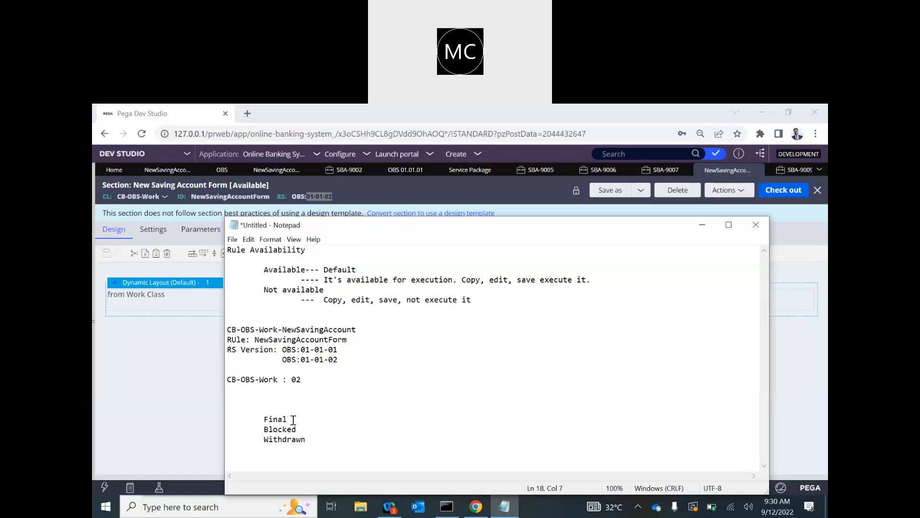
pyautogui.click(230, 401)
pyautogui.press('Delete')
pyautogui.press('Delete')
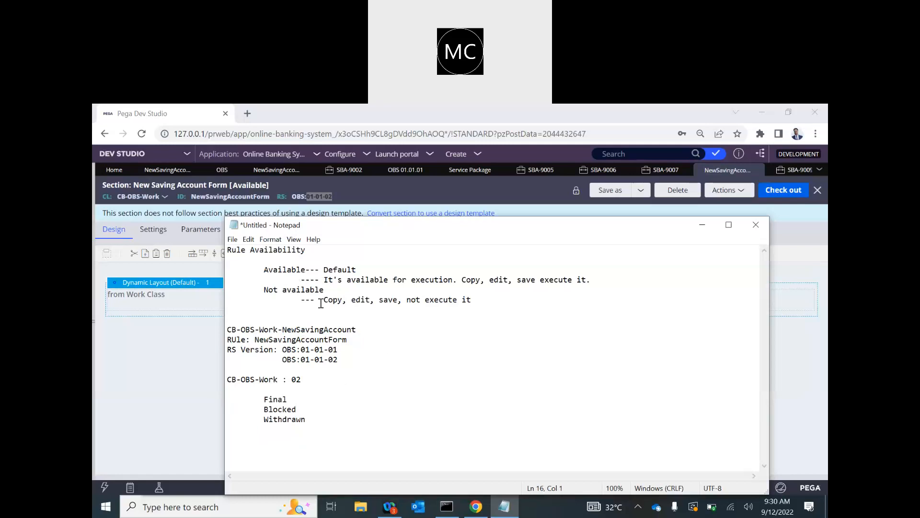
# Step: Add the indented note "--- Execute it, but cant save it in anotherrulset" under Final
pyautogui.moveTo(323, 300); pyautogui.dragTo(390, 298)
pyautogui.click(296, 398)
pyautogui.press('Return')
pyautogui.press('Tab')
pyautogui.write('--- Execute it, but cant save it ')
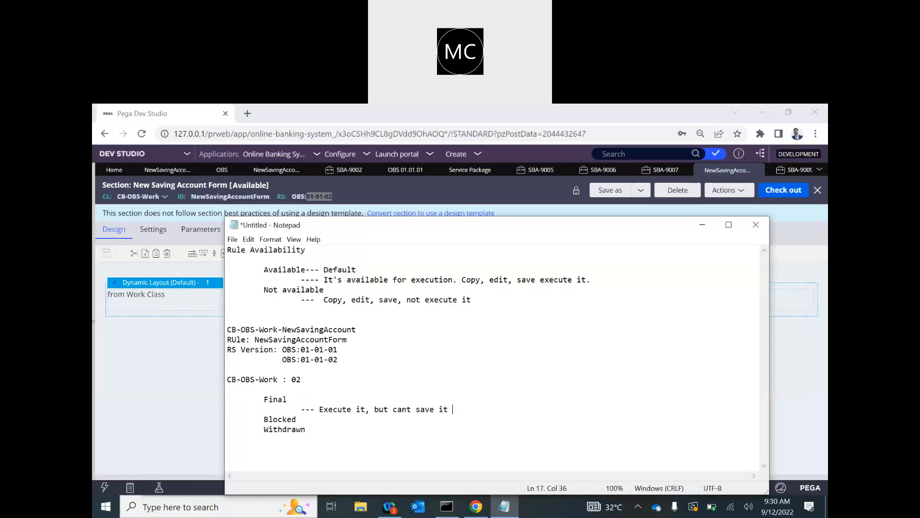
pyautogui.write('in anotherrulset')
pyautogui.click(499, 410)
# Step: Return to Pega Dev Studio, close the open SBA-9009 case, and check out the CB-OBS-Work section
pyautogui.click(116, 346)
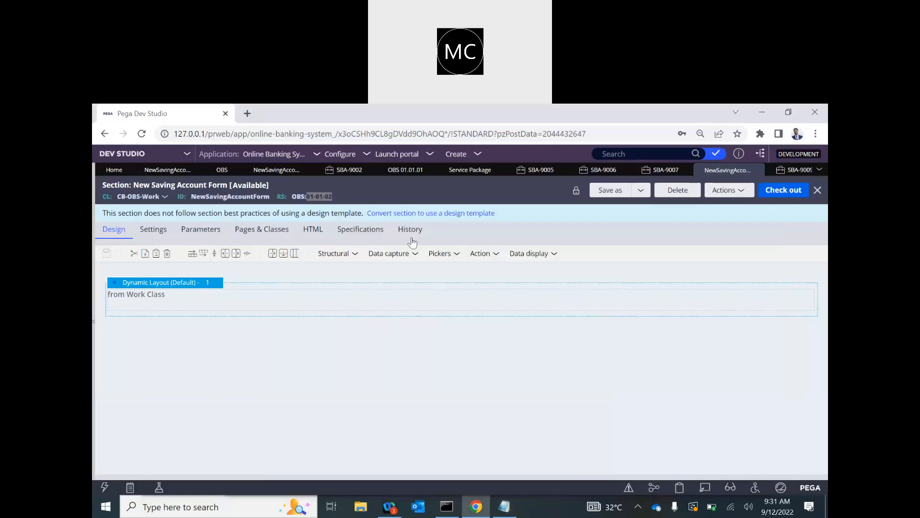
pyautogui.click(800, 172)
pyautogui.click(804, 170)
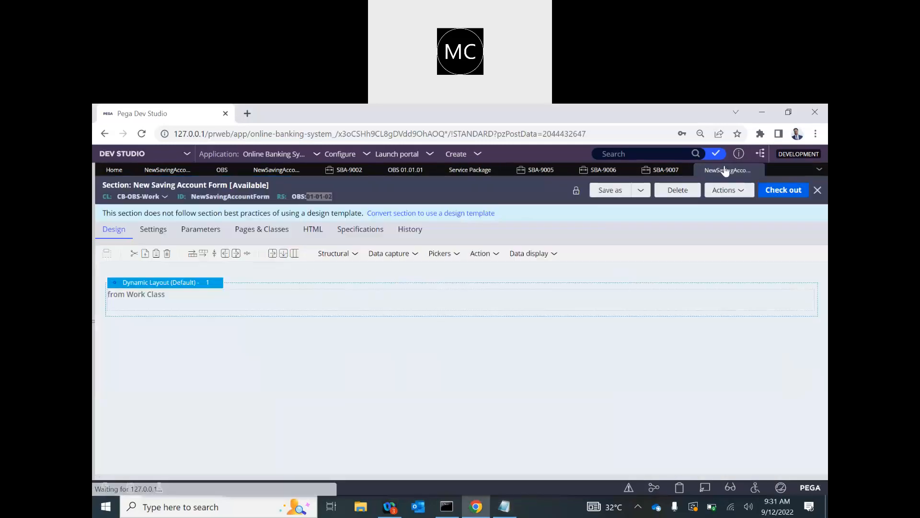
pyautogui.click(777, 197)
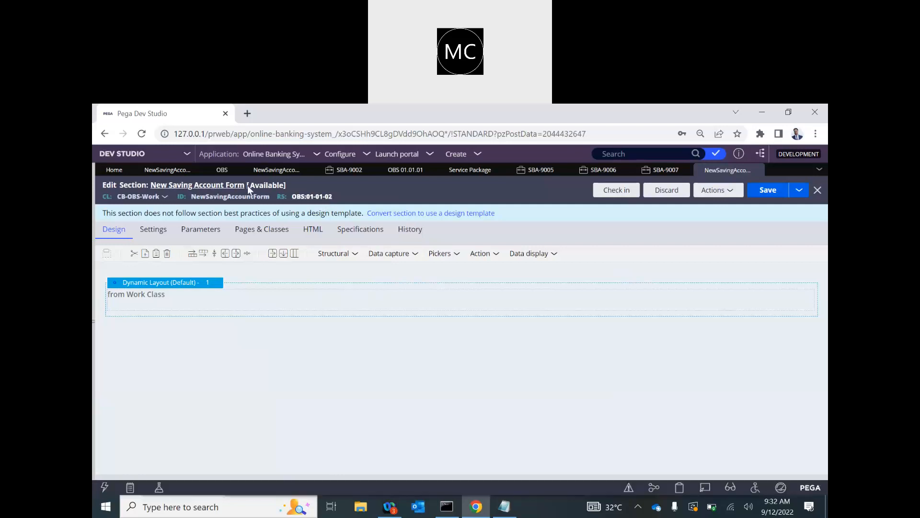
# Step: Set the availability of the checked-out CB-OBS-Work New Saving Account Form section to Final
pyautogui.click(268, 185)
pyautogui.click(333, 209)
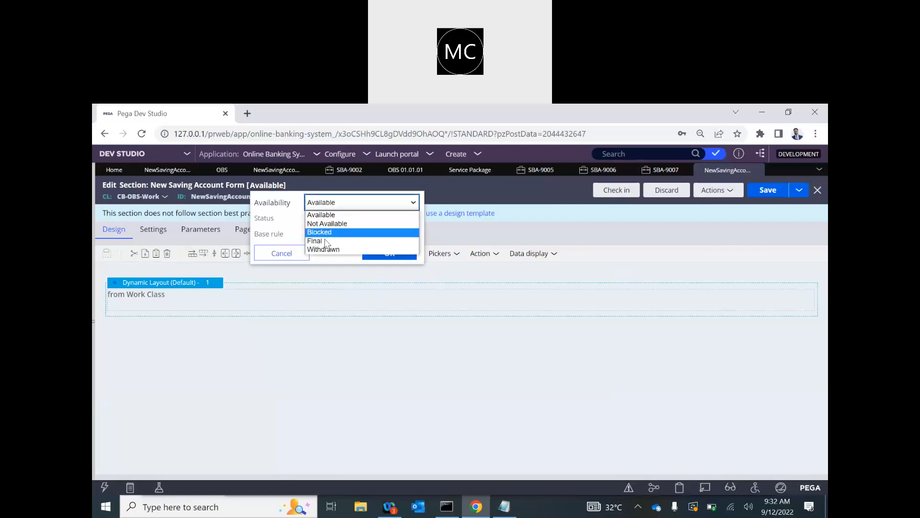
pyautogui.click(331, 237)
pyautogui.click(389, 253)
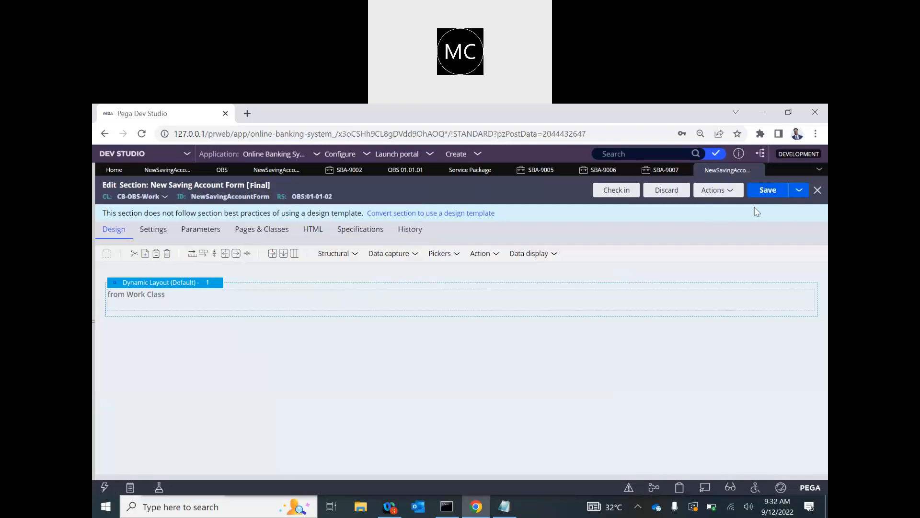
# Step: Save a copy of the Final CB-OBS-Work section into the OBSInt ruleset
pyautogui.click(799, 192)
pyautogui.click(718, 207)
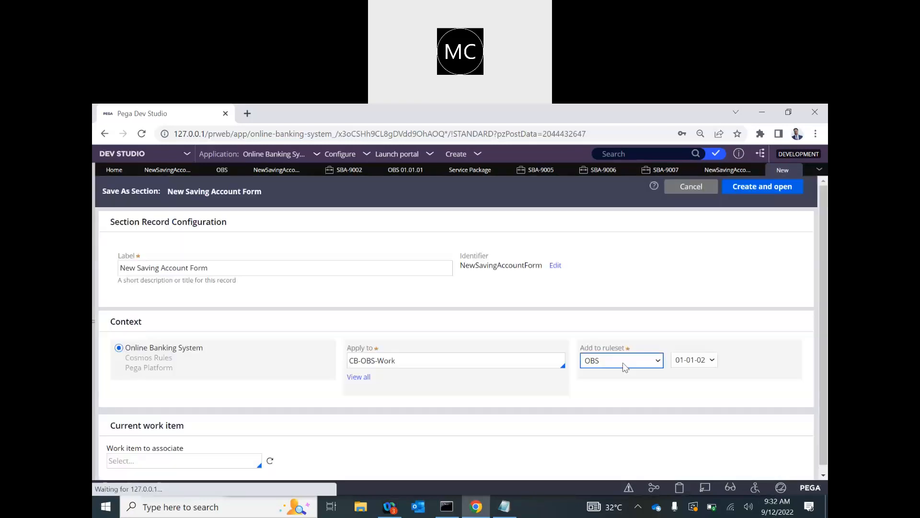
pyautogui.click(623, 363)
pyautogui.click(605, 384)
pyautogui.click(756, 188)
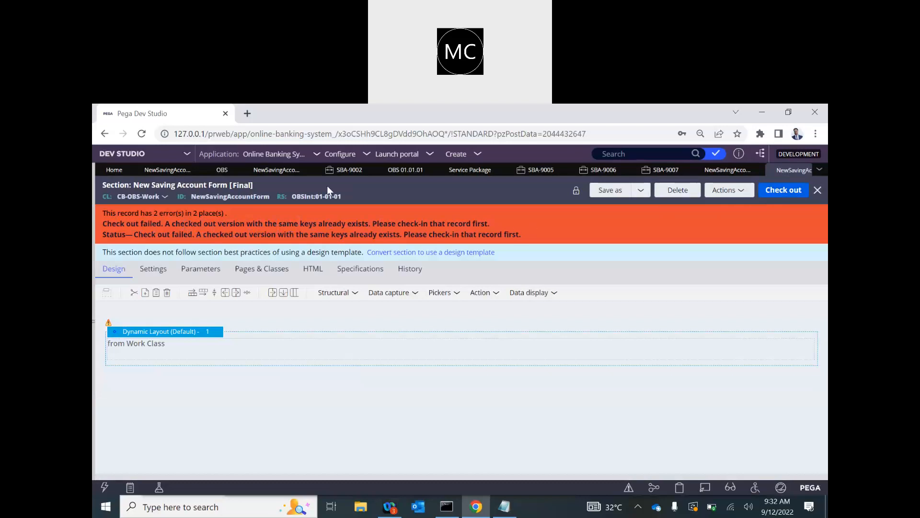
# Step: Delete the OBSInt copy of the section with the deletion reason "nr" and close it
pyautogui.click(678, 191)
pyautogui.click(318, 331)
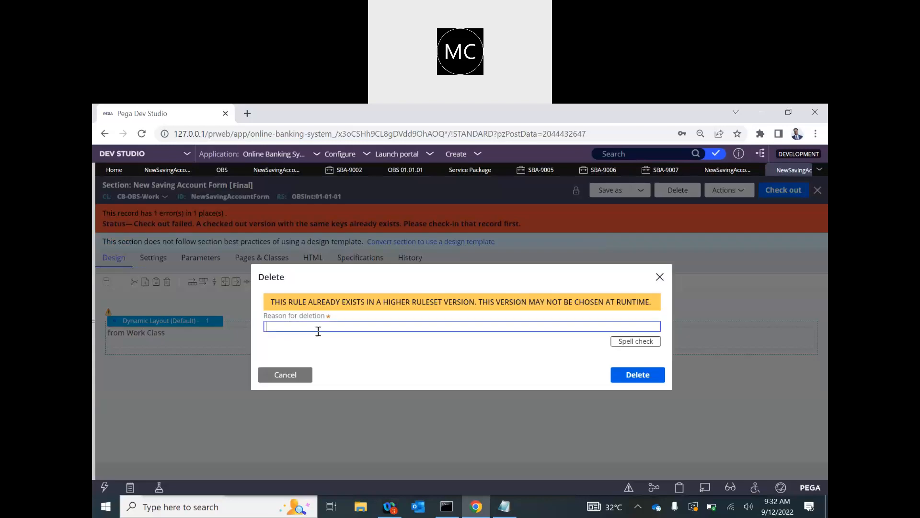
pyautogui.write('nr')
pyautogui.press('Return')
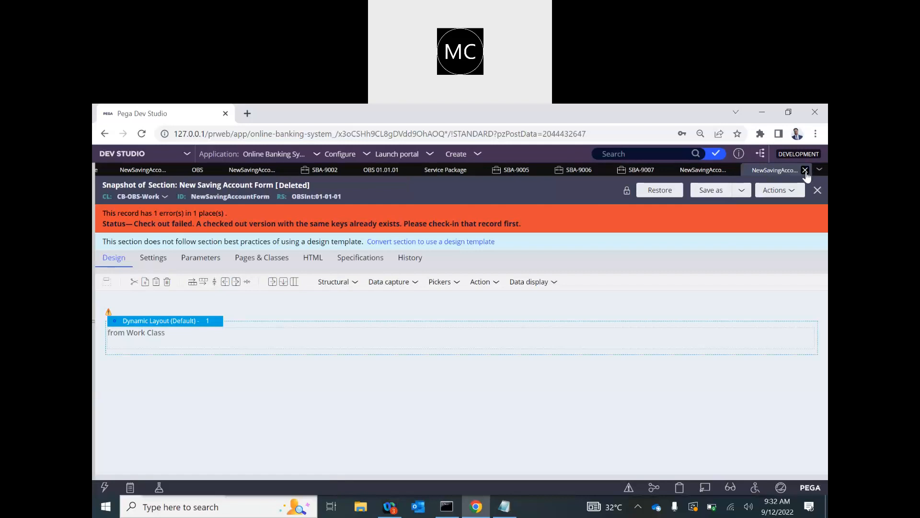
pyautogui.click(805, 171)
# Step: Check in the CB-OBS-Work section in OBS:01-01-02 with the comment "WIP"
pyautogui.click(625, 194)
pyautogui.click(399, 314)
pyautogui.write('WIP')
pyautogui.press('Return')
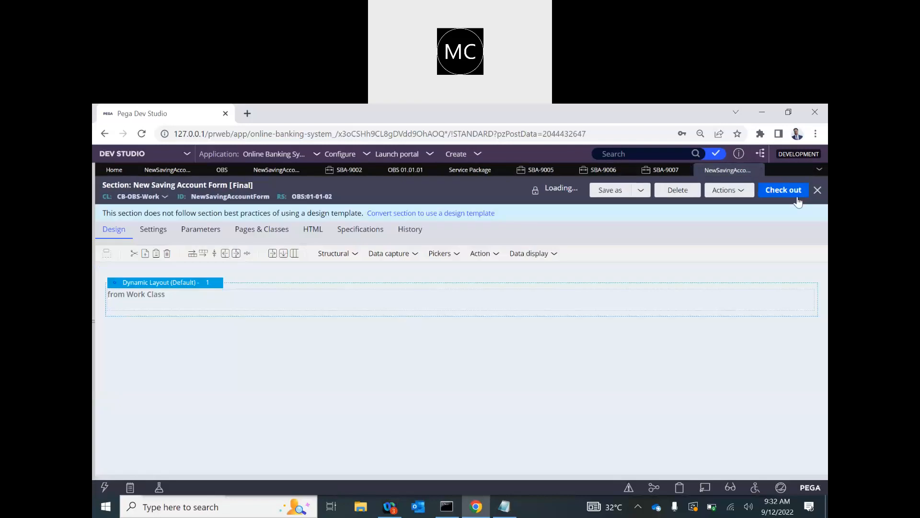
# Step: Try to save the Final CB-OBS-Work section as a copy in the GetEmployeeDetails ruleset
pyautogui.click(615, 191)
pyautogui.click(622, 360)
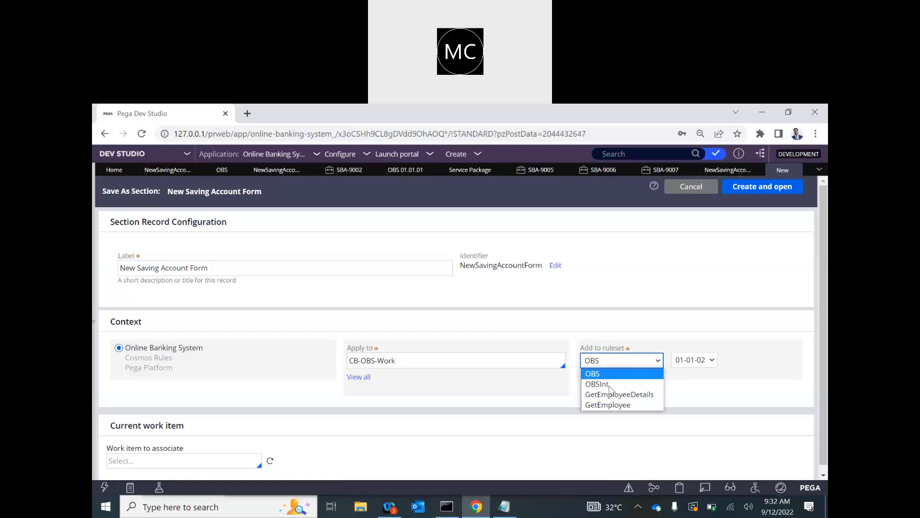
pyautogui.click(619, 393)
pyautogui.click(760, 186)
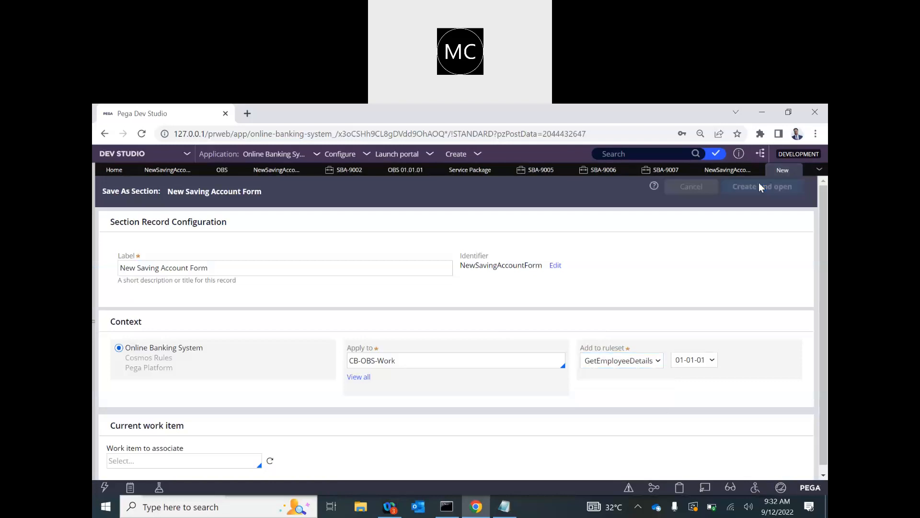
pyautogui.moveTo(152, 227); pyautogui.dragTo(284, 228)
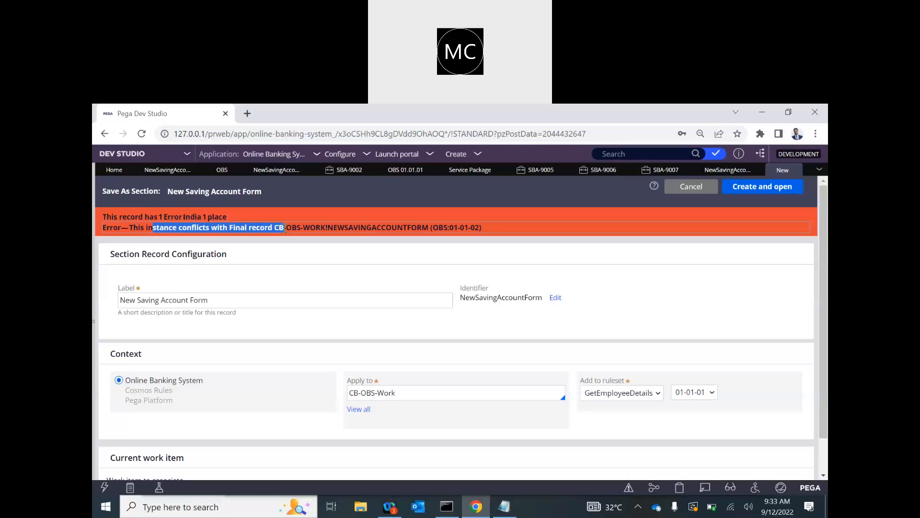
pyautogui.click(699, 190)
# Step: Check out the CB-OBS-Work section and set its availability to Available
pyautogui.click(765, 192)
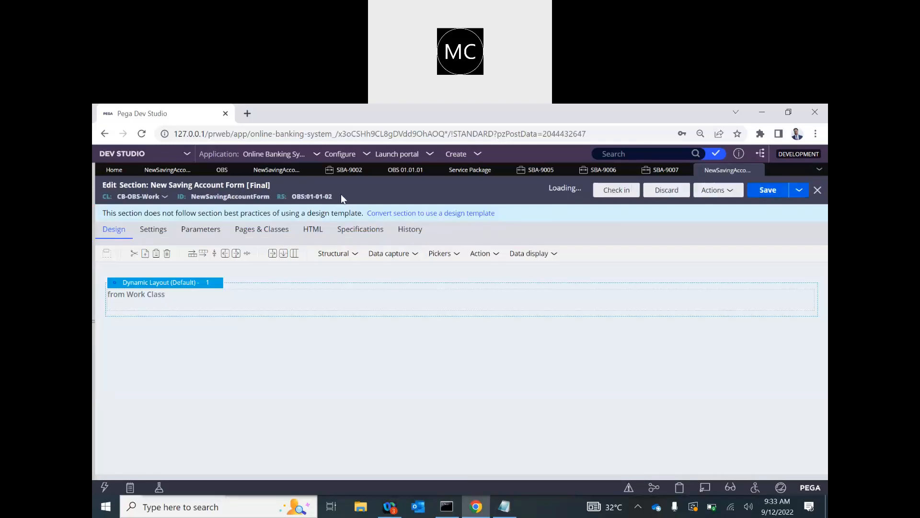
pyautogui.click(263, 187)
pyautogui.click(316, 201)
pyautogui.click(322, 213)
pyautogui.click(389, 252)
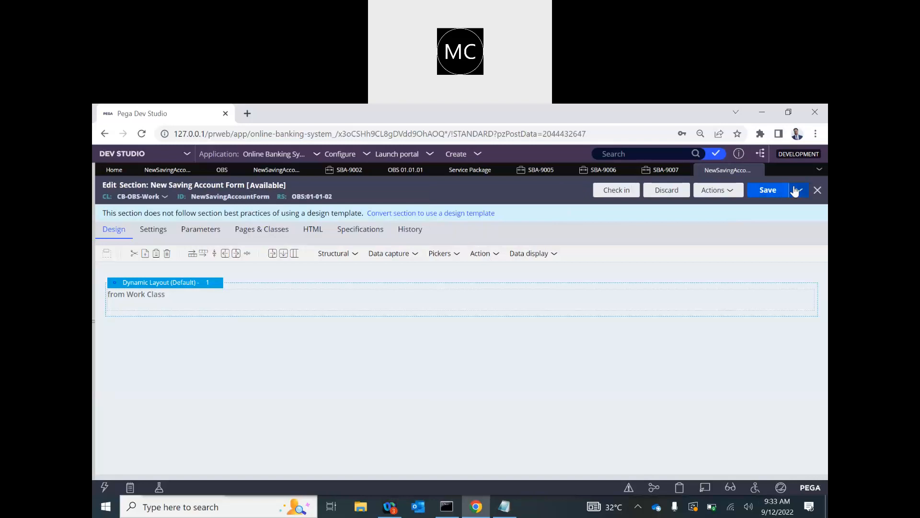
# Step: Check in the Available CB-OBS-Work section with the comment "WIP"
pyautogui.click(769, 191)
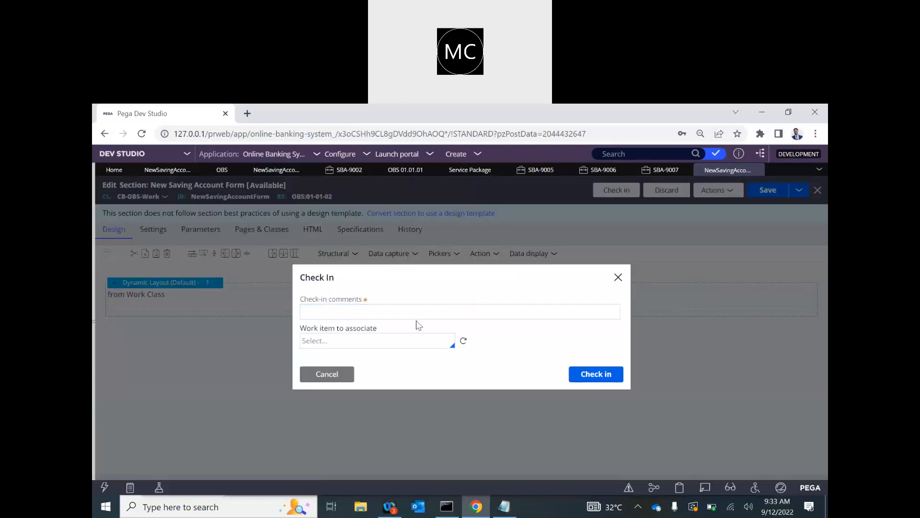
pyautogui.click(396, 312)
pyautogui.write('WIP')
pyautogui.press('Return')
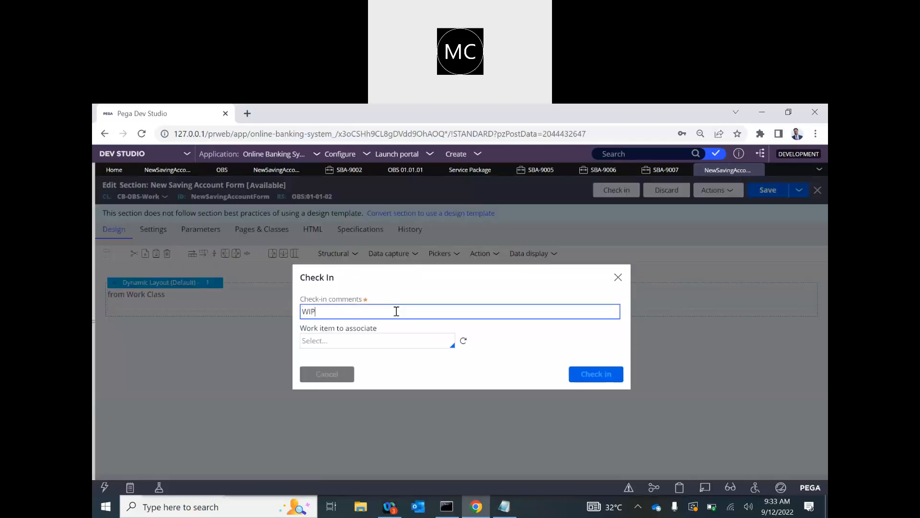
# Step: In Notepad, add the indented note "--- cant not be executed--- they block the application execution - error" under Blocked
pyautogui.click(504, 506)
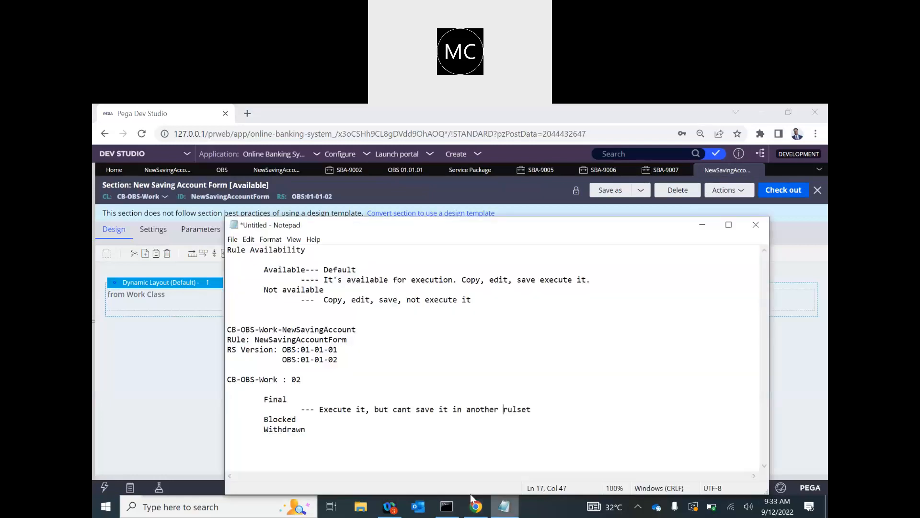
pyautogui.click(308, 422)
pyautogui.press('Return')
pyautogui.press('Tab')
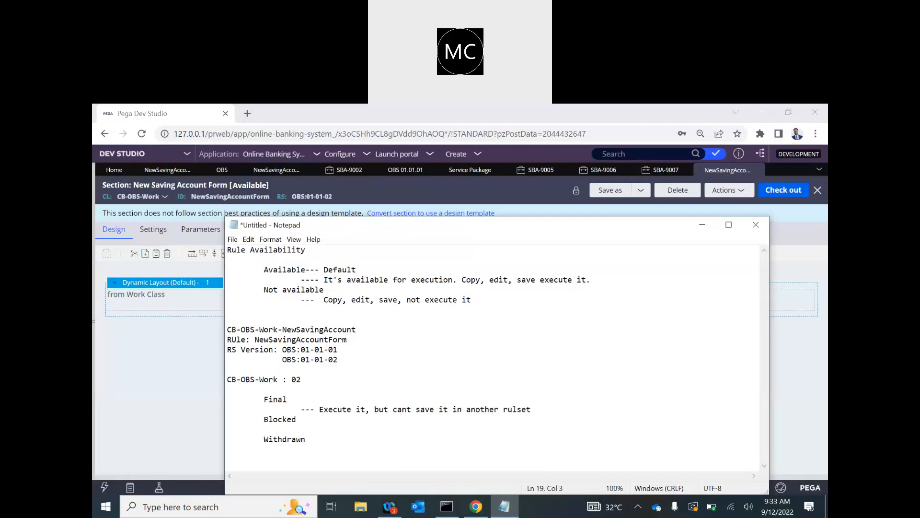
pyautogui.write('--- cant not be executed--- th')
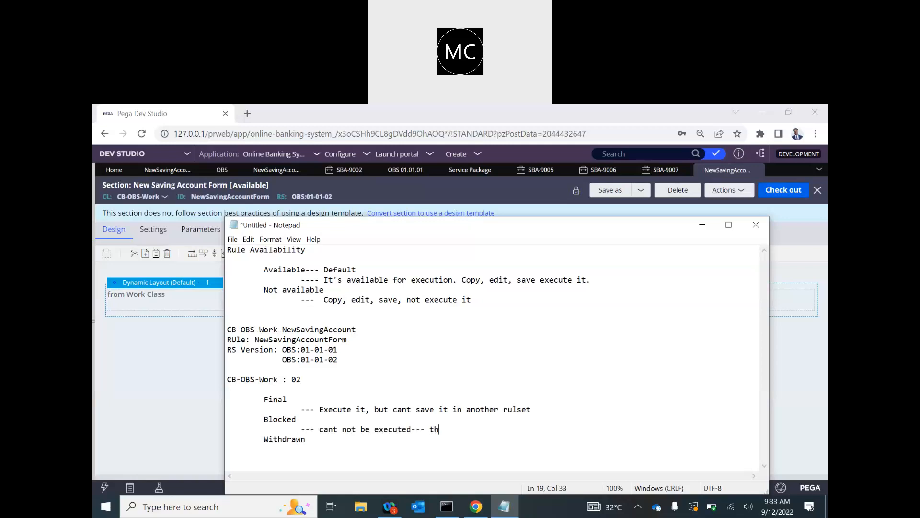
pyautogui.write('ey block the applica')
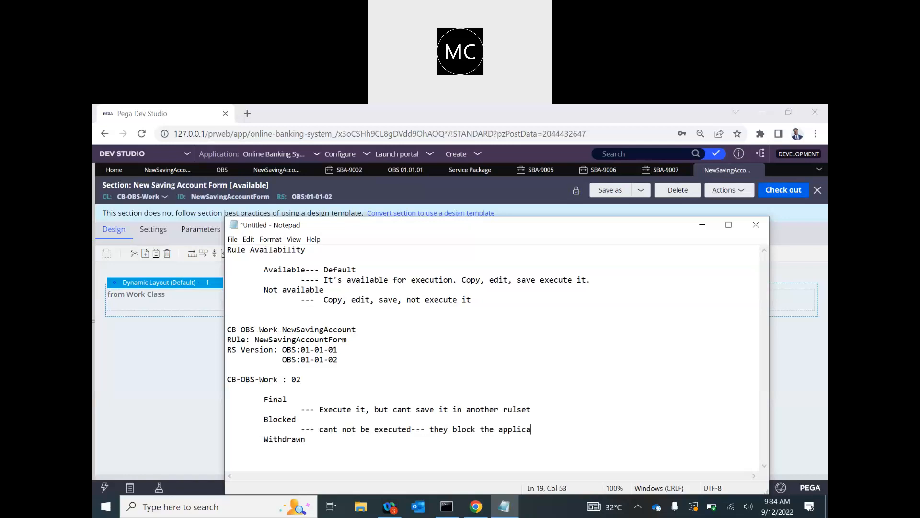
pyautogui.write('tion execution - error')
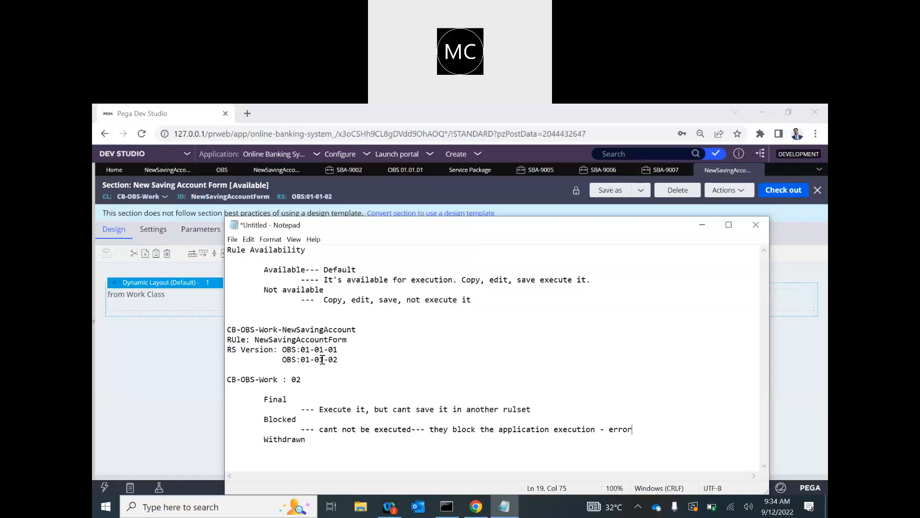
# Step: Append "---- Avaialble" to the OBS:01-01-02 line in the notes
pyautogui.click(348, 361)
pyautogui.write('---')
pyautogui.press('BackSpace')
pyautogui.press('BackSpace')
pyautogui.write('01-0')
pyautogui.press('BackSpace')
pyautogui.press('BackSpace')
pyautogui.write('000')
pyautogui.press('BackSpace')
pyautogui.press('BackSpace')
pyautogui.press('BackSpace')
pyautogui.write('---- ')
pyautogui.write('Avaialble')
# Step: Append "---- Blcocked" to the OBS:01-01-01 line in the notes
pyautogui.write('----')
pyautogui.write(' Blcoekc')
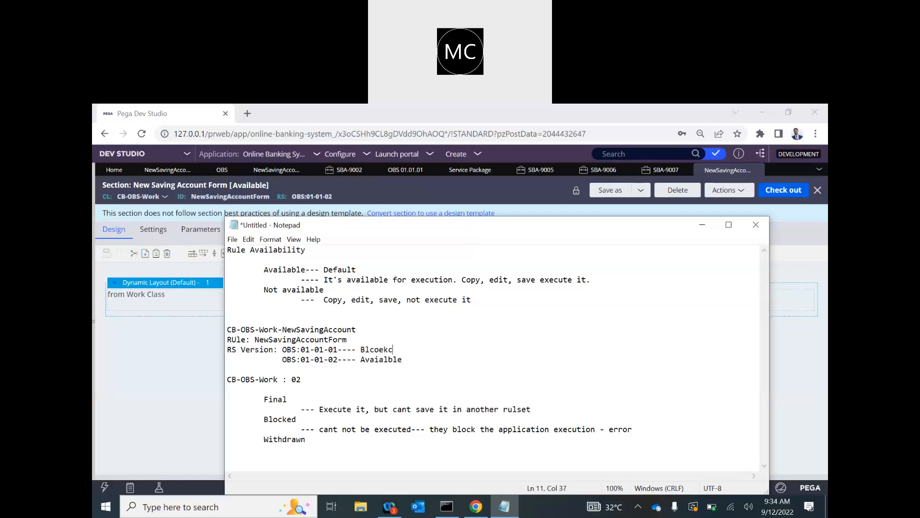
pyautogui.press('BackSpace')
pyautogui.press('BackSpace')
pyautogui.press('BackSpace')
pyautogui.press('BackSpace')
pyautogui.write('cked')
# Step: Correct the misspelled availability word on the OBS:01-01-02 line to "Available"
pyautogui.doubleClick(383, 360)
pyautogui.click(338, 359)
pyautogui.press('End')
pyautogui.hotkey('ctrl', 'shift', 'Left')
pyautogui.write('Avalab')
pyautogui.click(393, 359)
pyautogui.write('le')
pyautogui.click(375, 360)
pyautogui.write('i')
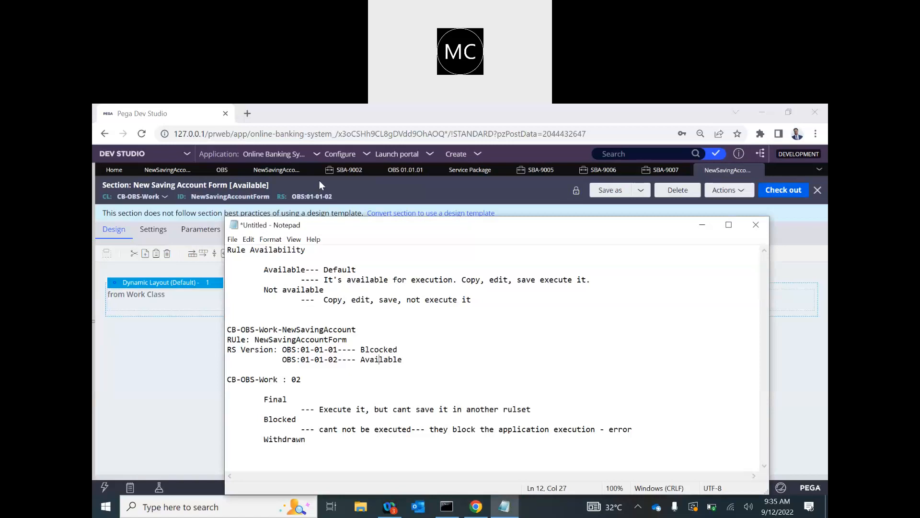
# Step: In Pega Dev Studio, set the availability of the CB-OBS-Work-NewSavingAccount section in OBS:01-01-02 to Blocked
pyautogui.click(277, 170)
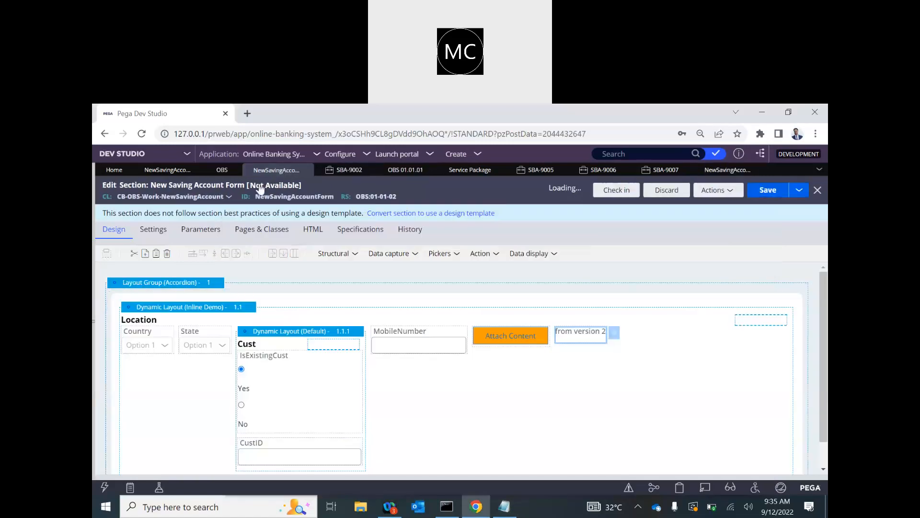
pyautogui.click(259, 187)
pyautogui.click(334, 205)
pyautogui.click(321, 232)
pyautogui.click(389, 253)
# Step: Check in the Blocked CB-OBS-Work-NewSavingAccount section with a short check-in comment
pyautogui.click(617, 190)
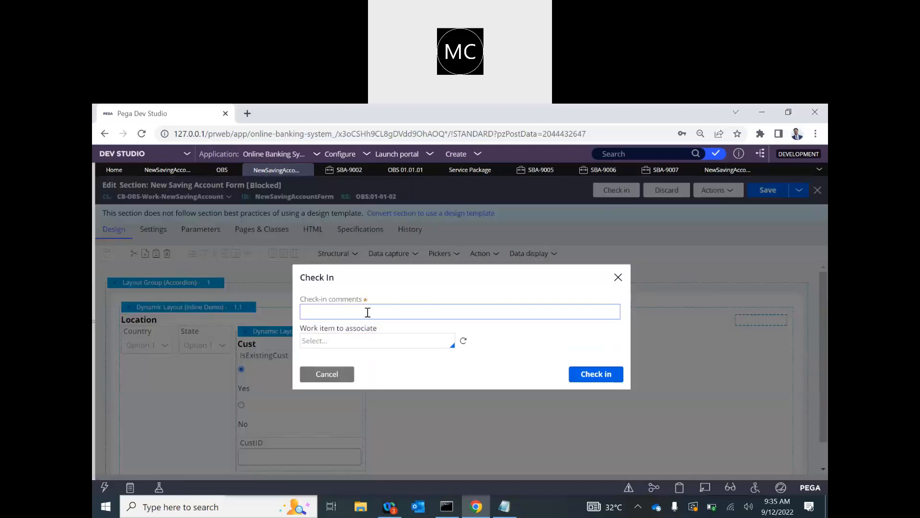
pyautogui.click(368, 312)
pyautogui.write('W')
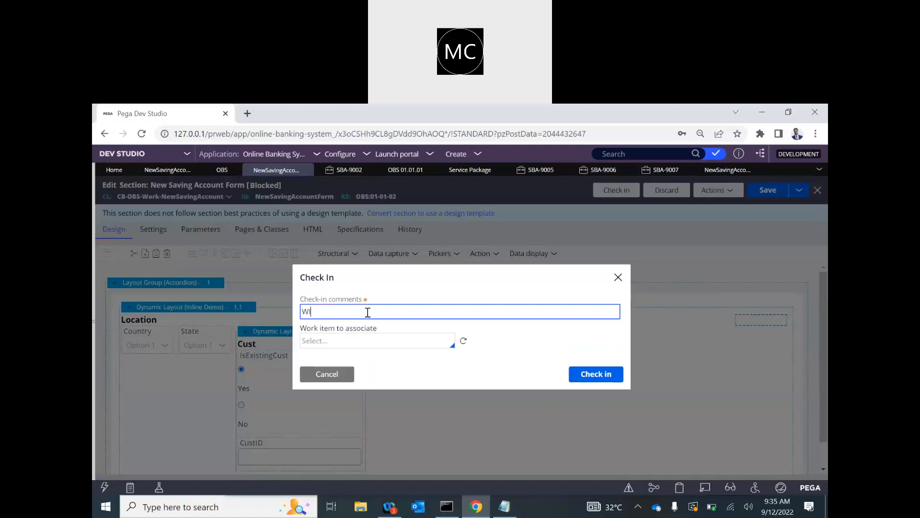
pyautogui.press('Return')
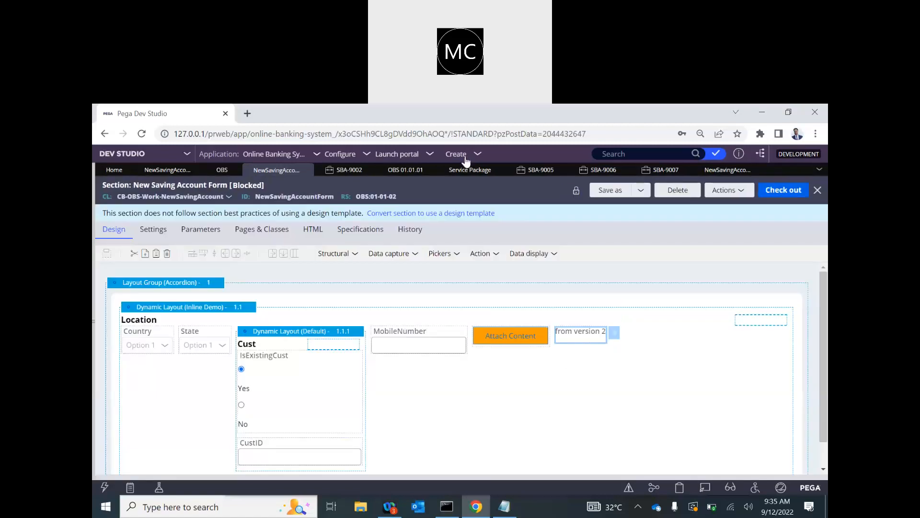
# Step: Create a New Saving Account case to test the blocked form, and close it
pyautogui.click(459, 153)
pyautogui.click(560, 167)
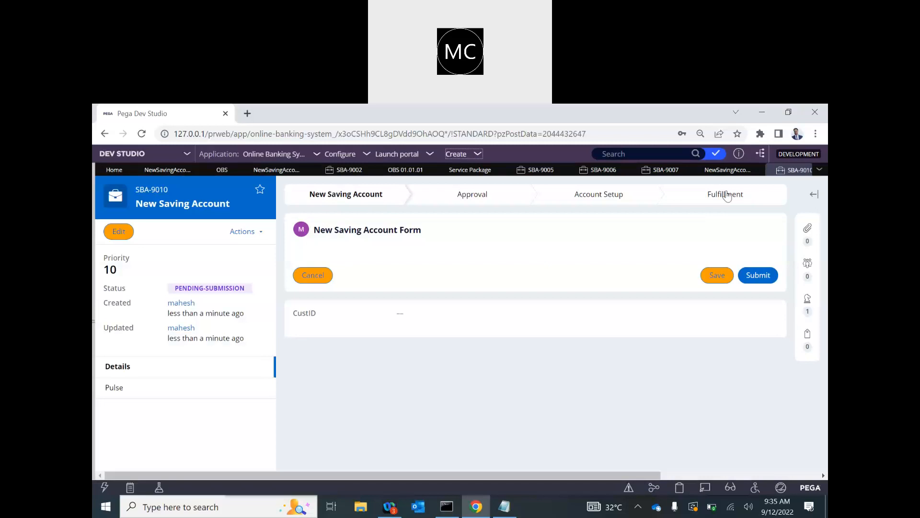
pyautogui.click(801, 172)
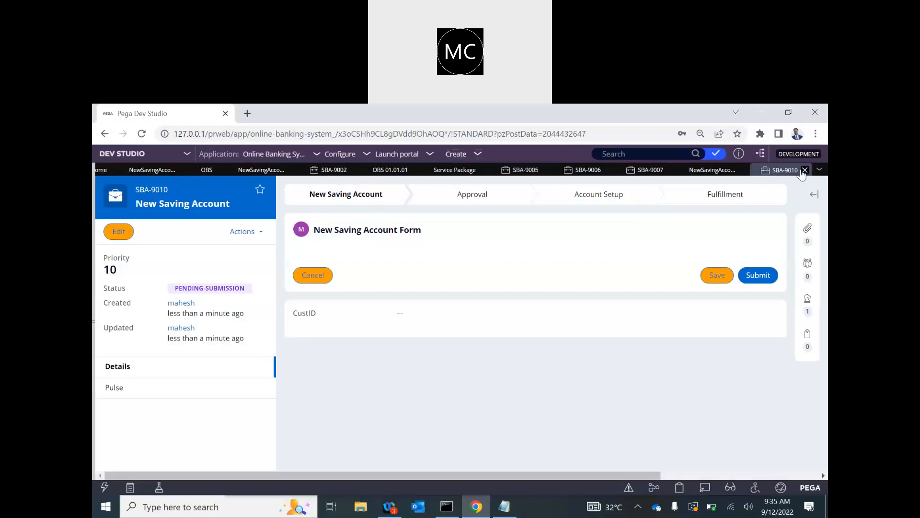
pyautogui.click(805, 170)
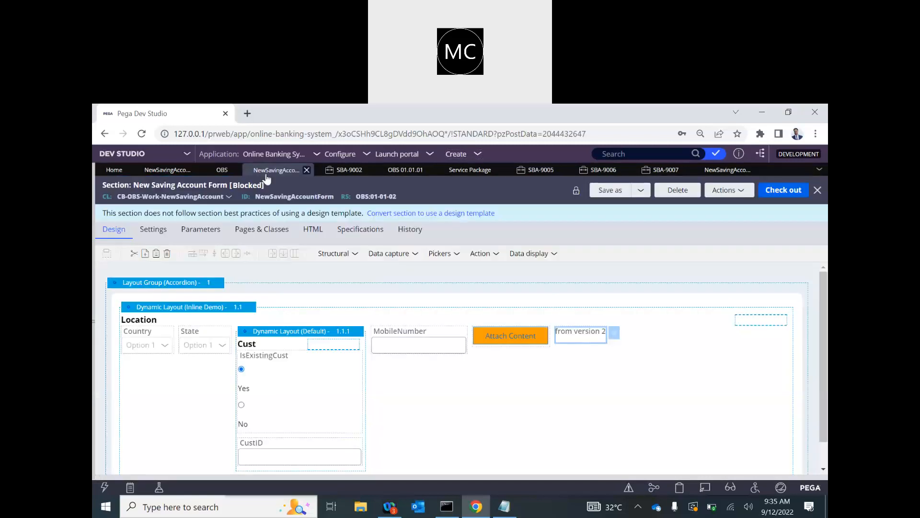
# Step: Create another New Saving Account case and inspect its pyWorkPage in the Clipboard viewer
pyautogui.click(458, 152)
pyautogui.moveTo(499, 166)
pyautogui.click(565, 165)
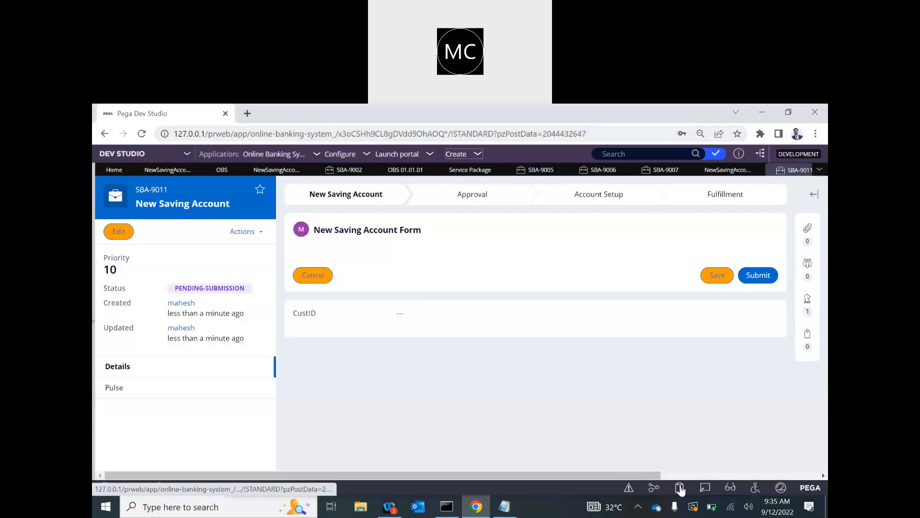
pyautogui.click(680, 486)
pyautogui.scroll(-10, 209, 364)
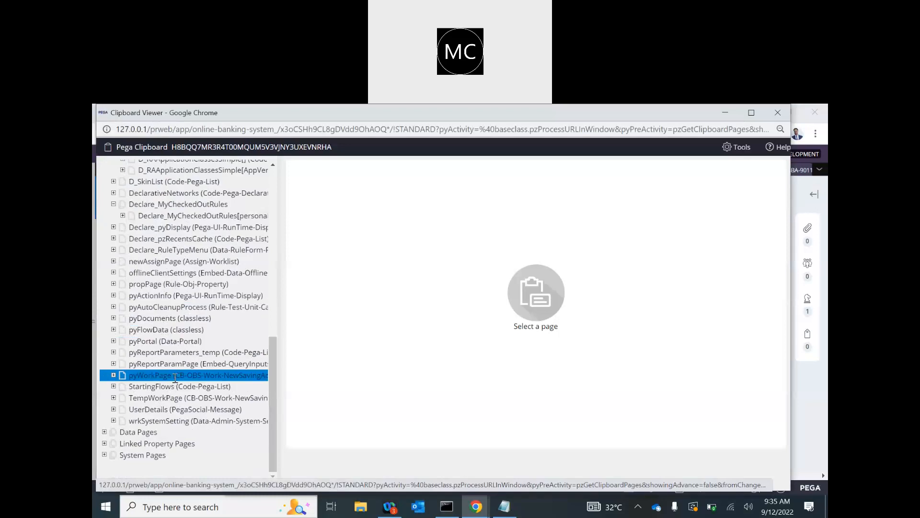
pyautogui.click(175, 375)
pyautogui.click(778, 112)
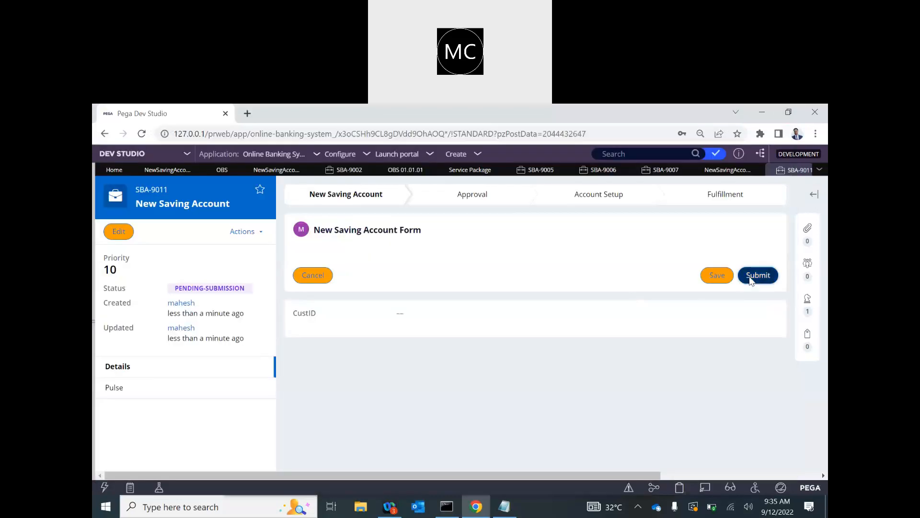
# Step: Submit and close the case, and review the CB-OBS-Work section and the OBS:01-01-01 version of the form
pyautogui.click(751, 281)
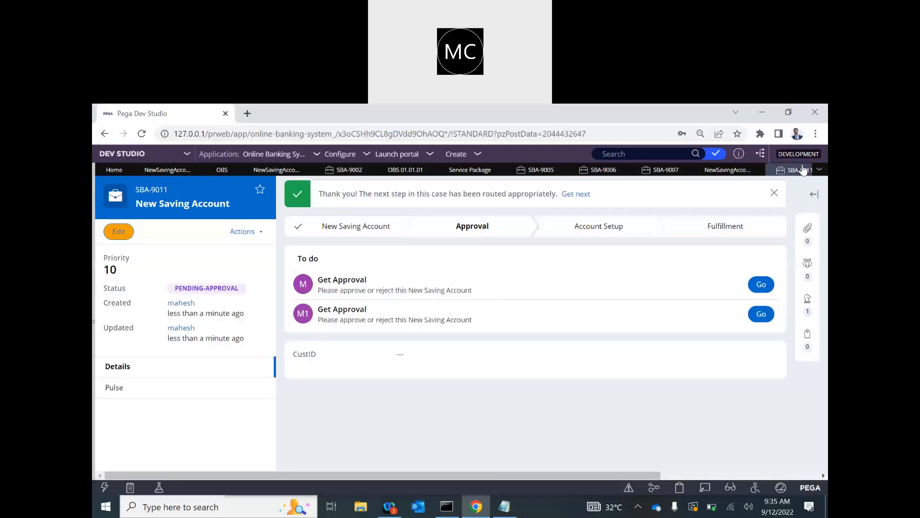
pyautogui.click(805, 171)
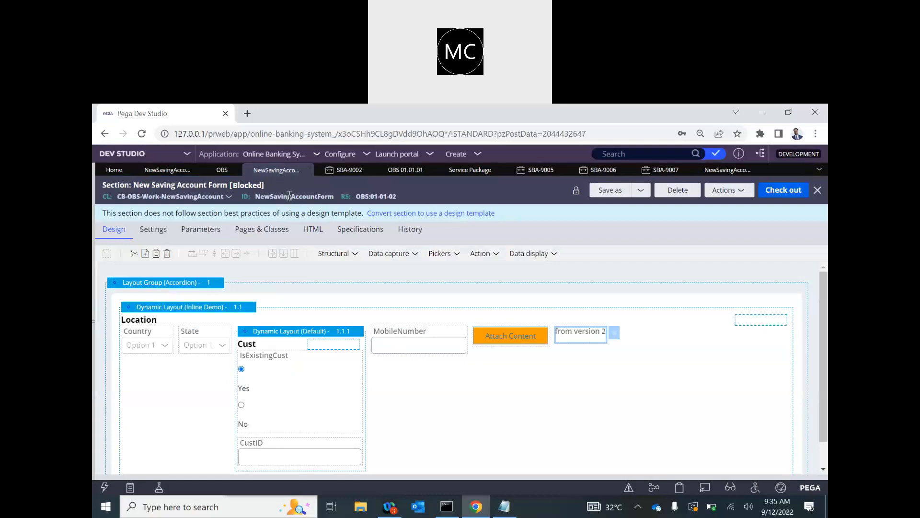
pyautogui.click(726, 170)
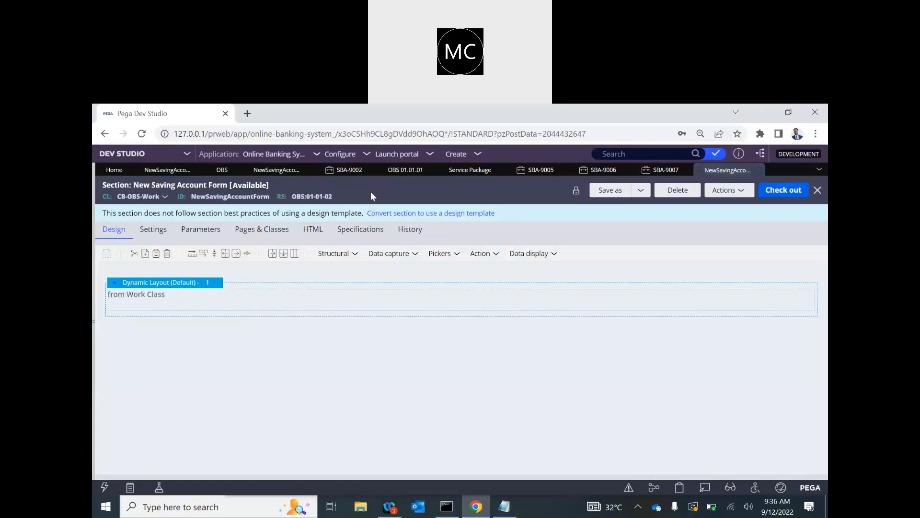
pyautogui.click(167, 170)
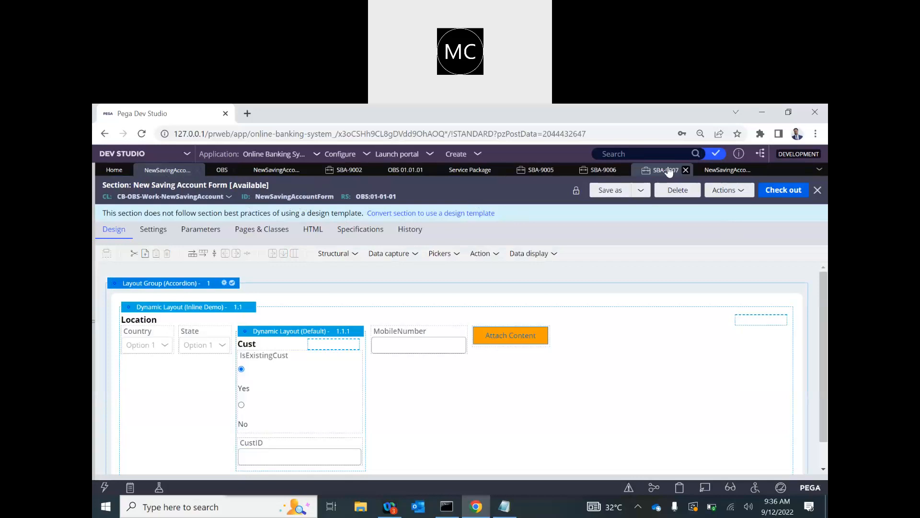
# Step: Create a New Saving Account case to compare its form with case SBA-9007, and close the new case
pyautogui.click(648, 171)
pyautogui.click(482, 154)
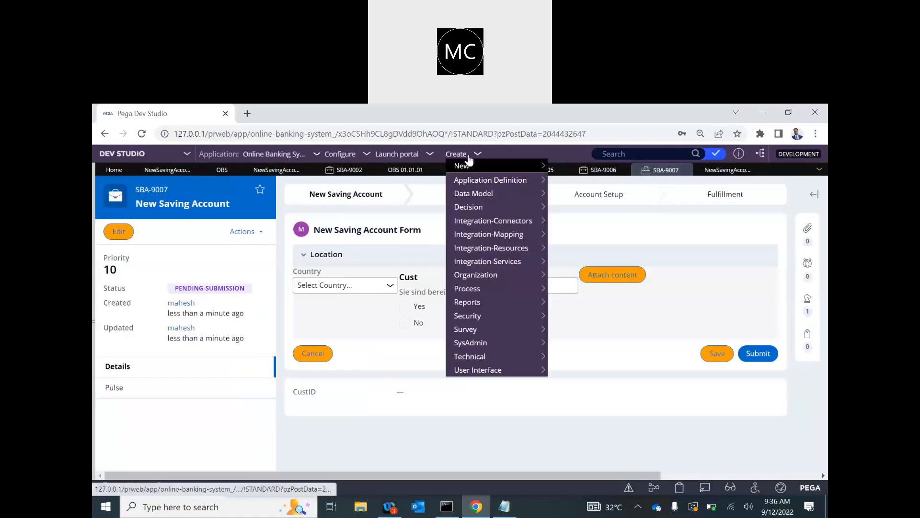
pyautogui.moveTo(512, 166)
pyautogui.click(568, 166)
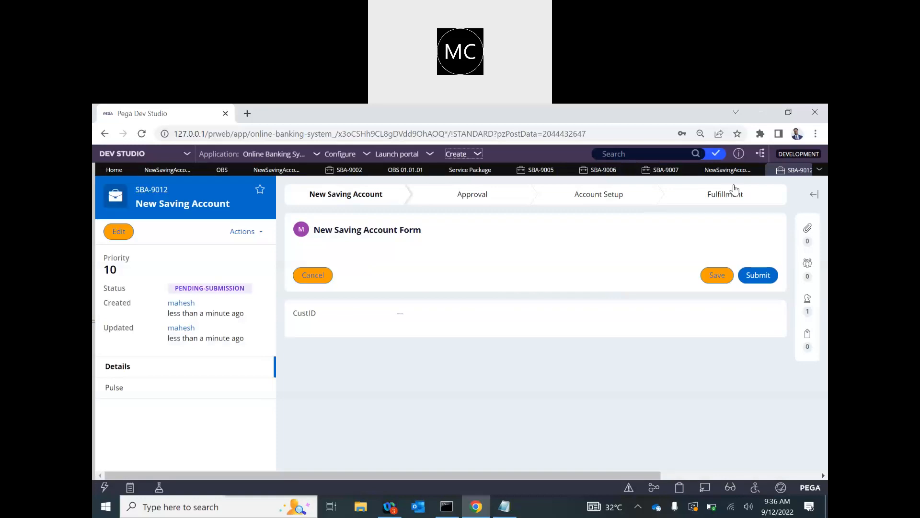
pyautogui.click(797, 172)
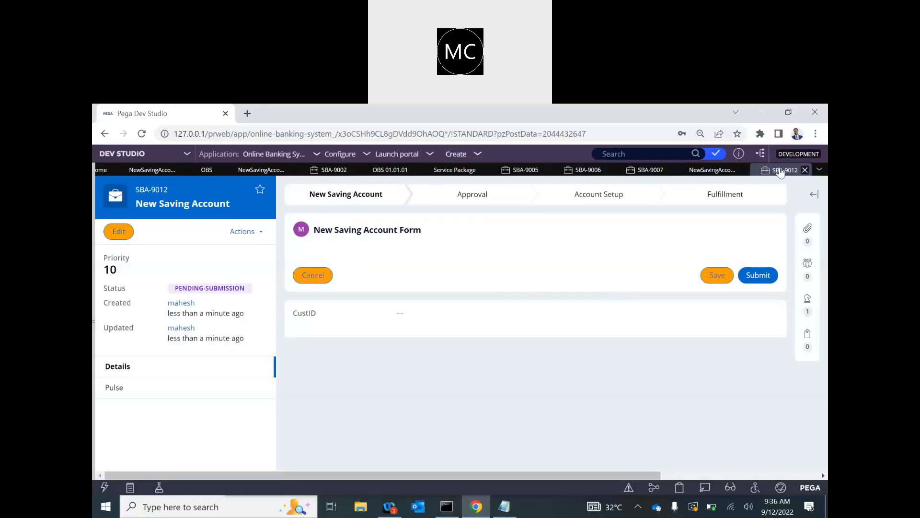
pyautogui.click(805, 170)
# Step: Review the OBS:01-01-01 and OBS:01-01-02 versions of the New Saving Account Form section, and check the form in case SBA-9013
pyautogui.click(167, 171)
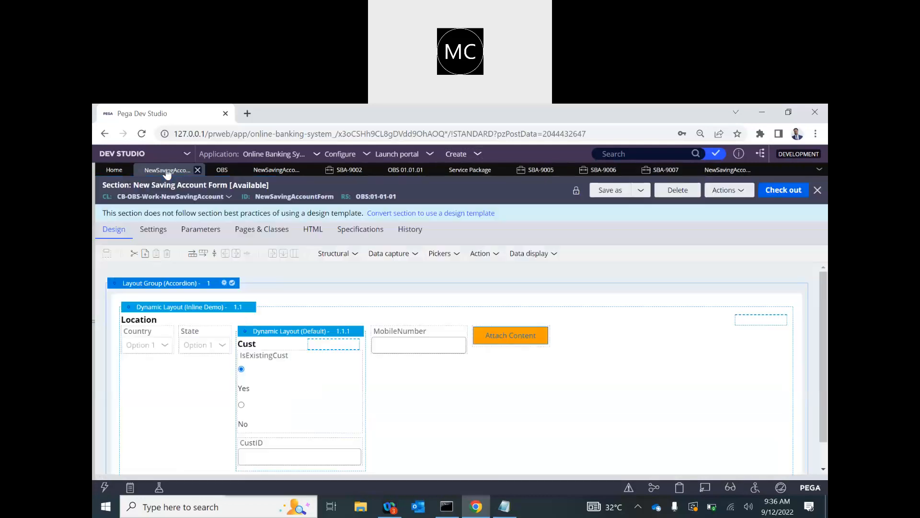
pyautogui.click(117, 174)
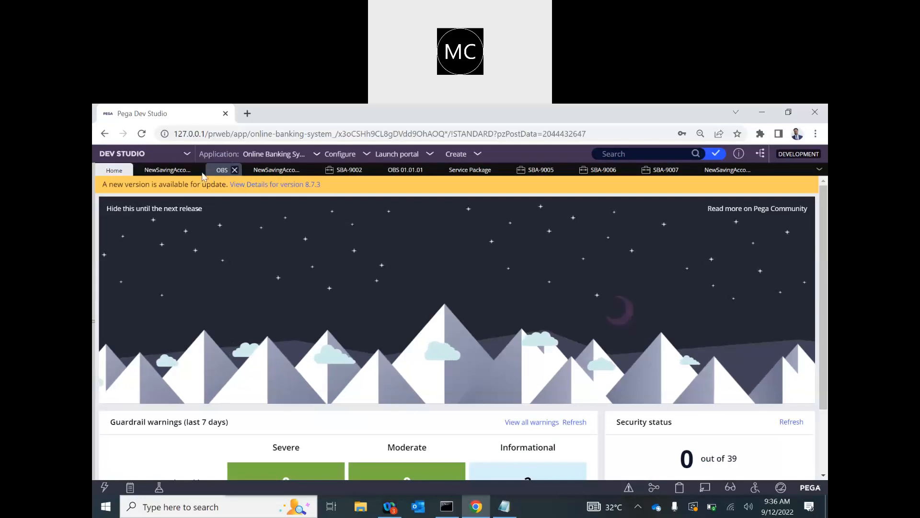
pyautogui.click(168, 170)
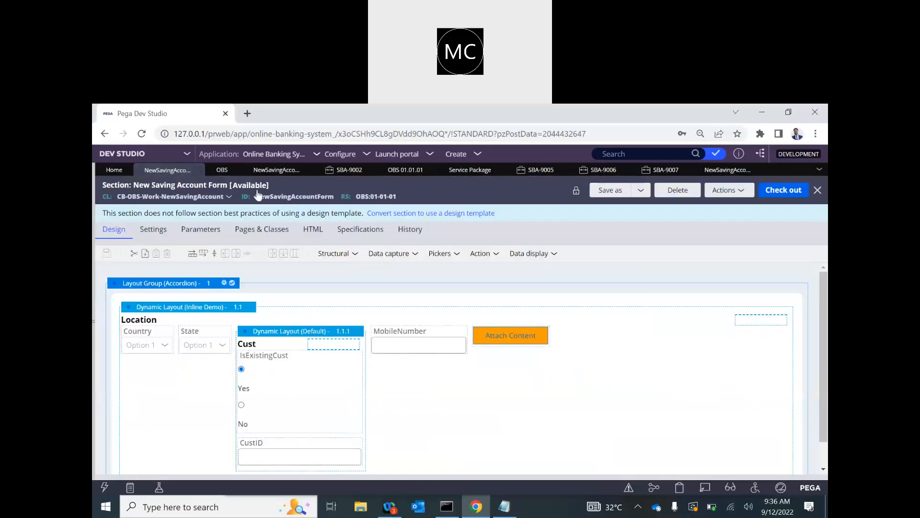
pyautogui.click(269, 172)
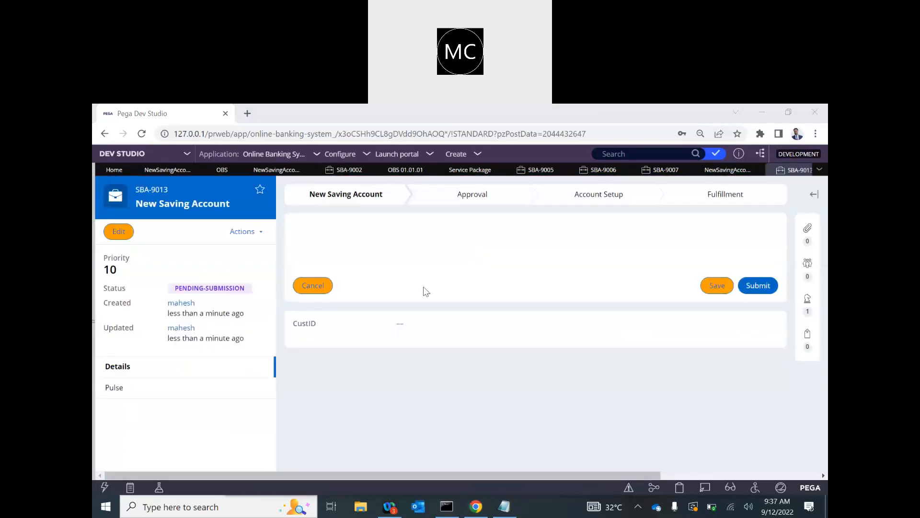
pyautogui.click(424, 288)
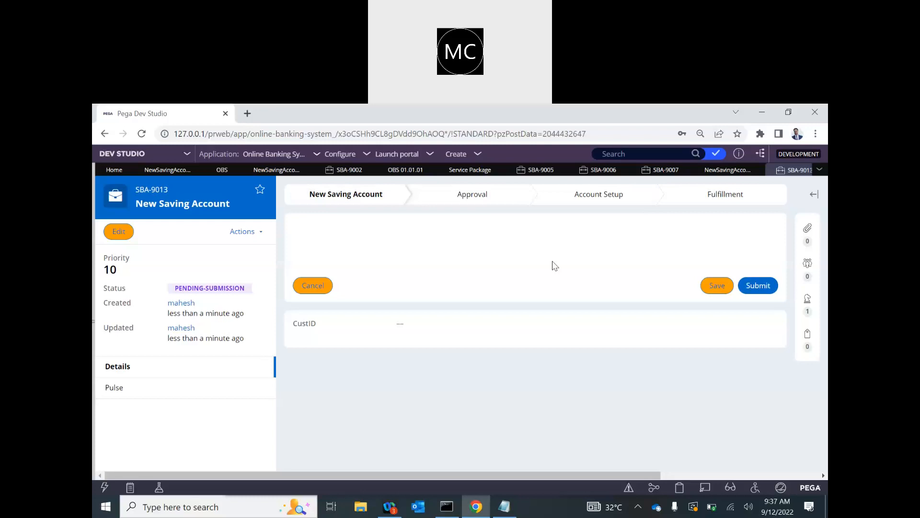
# Step: Try to run the Blocked OBS:01-01-02 version of the New Saving Account Form section, and close the run window
pyautogui.click(287, 171)
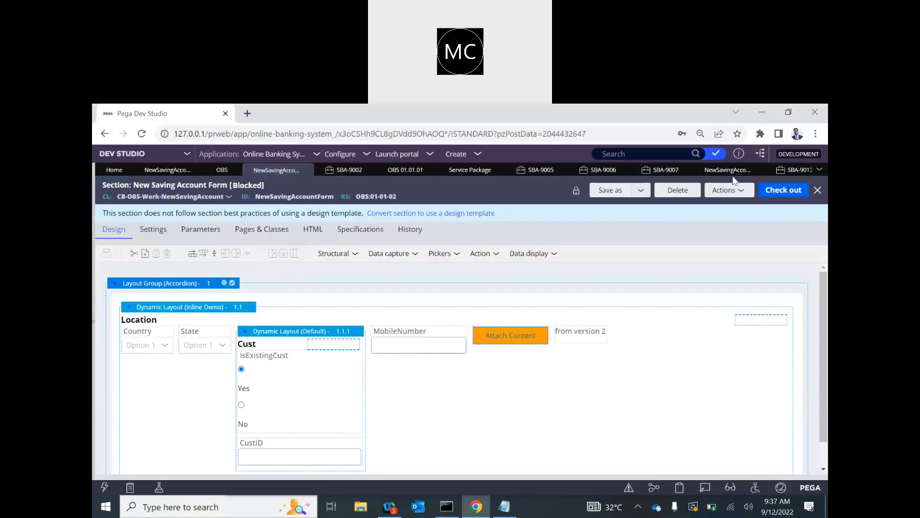
pyautogui.click(725, 189)
pyautogui.click(694, 206)
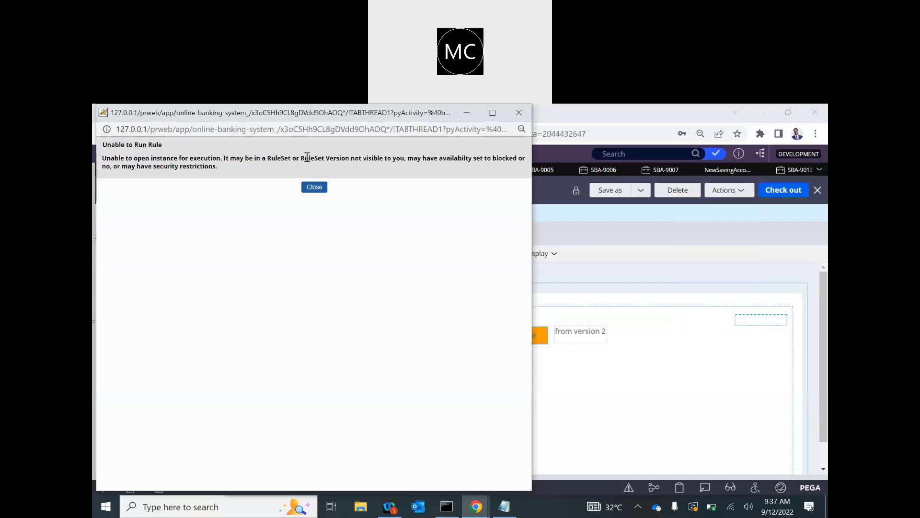
pyautogui.moveTo(130, 118); pyautogui.dragTo(198, 181)
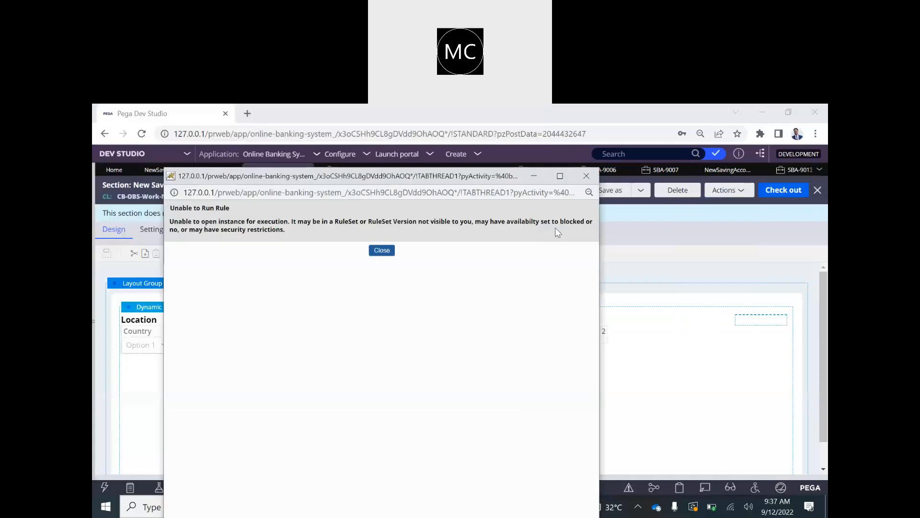
pyautogui.click(586, 175)
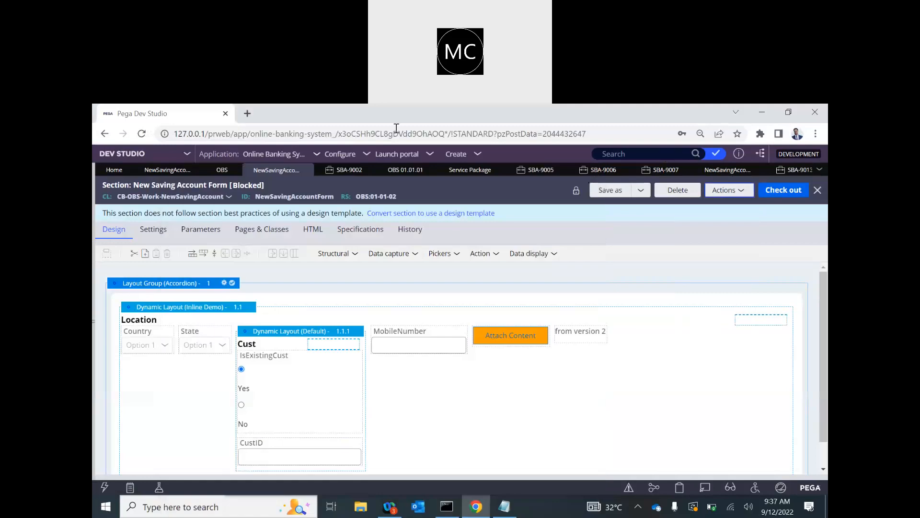
# Step: Inspect the form area of case SBA-9013 in the Live UI element tree
pyautogui.click(796, 170)
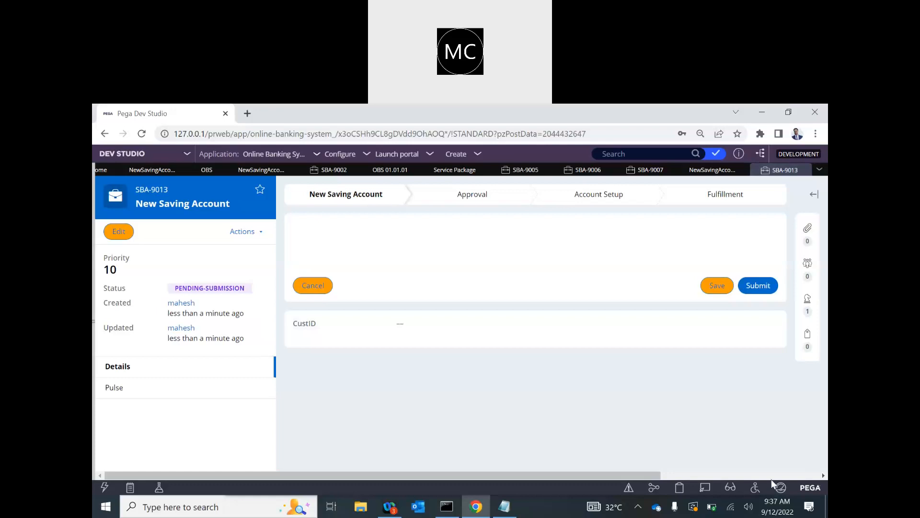
pyautogui.click(706, 489)
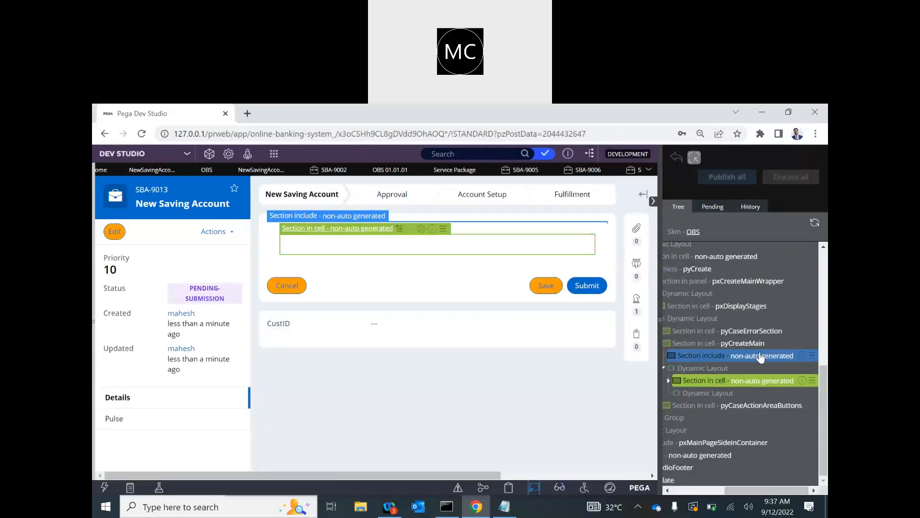
pyautogui.hscroll(-2, 733, 318)
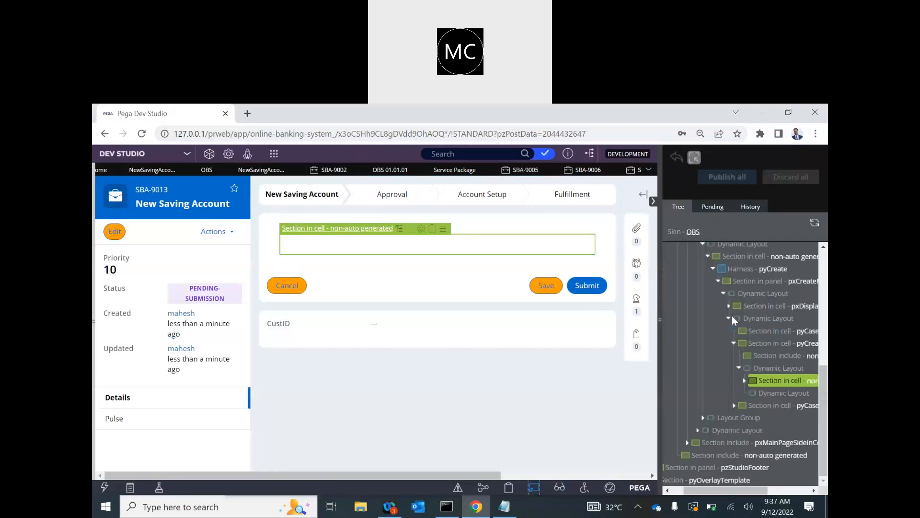
pyautogui.scroll(1, 733, 319)
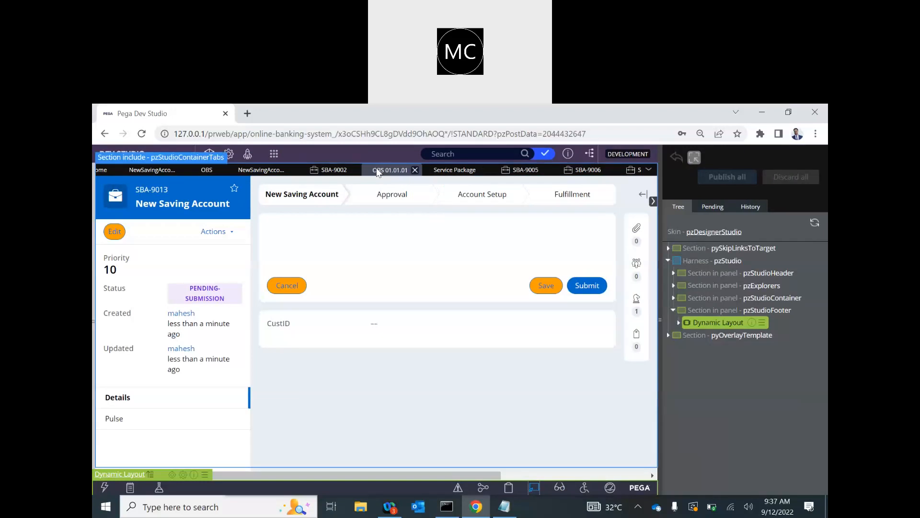
pyautogui.click(534, 487)
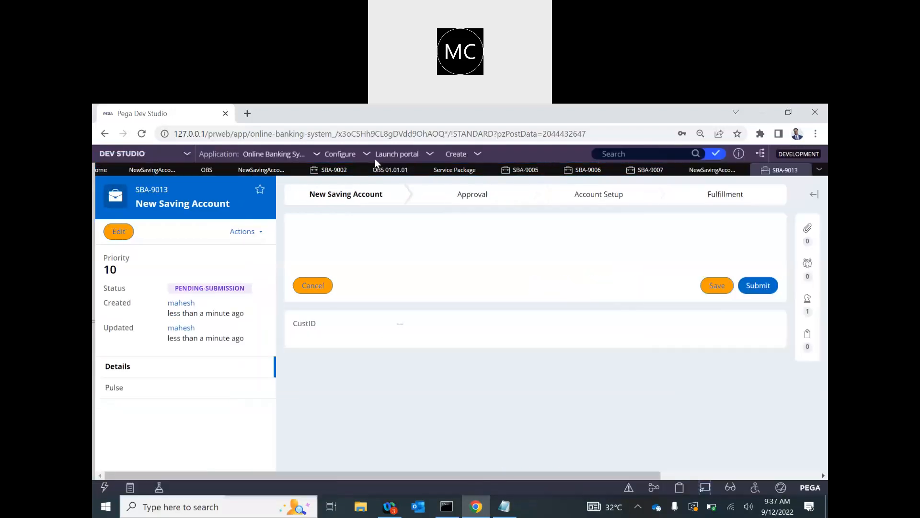
# Step: Open the NewSavingAccountForm flow action from case SBA-9002 through Live UI, and open its AddCard post-processing data transform
pyautogui.click(705, 487)
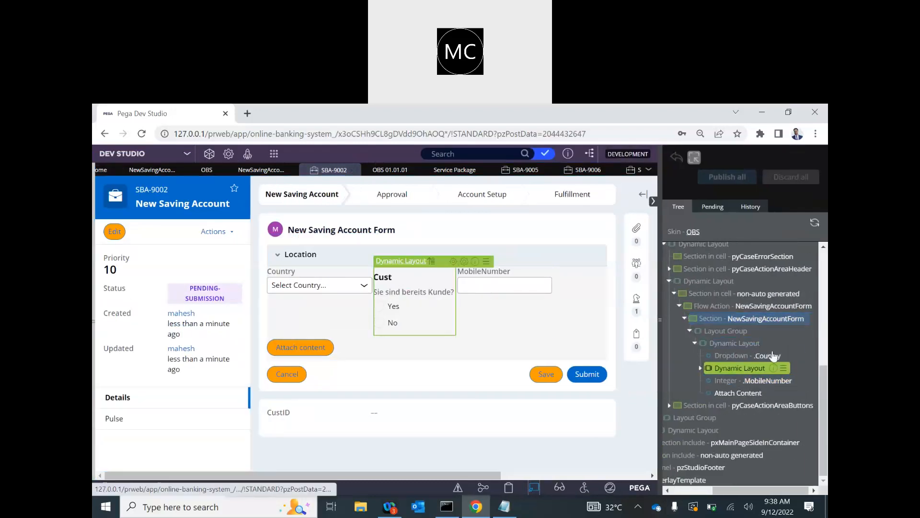
pyautogui.click(791, 319)
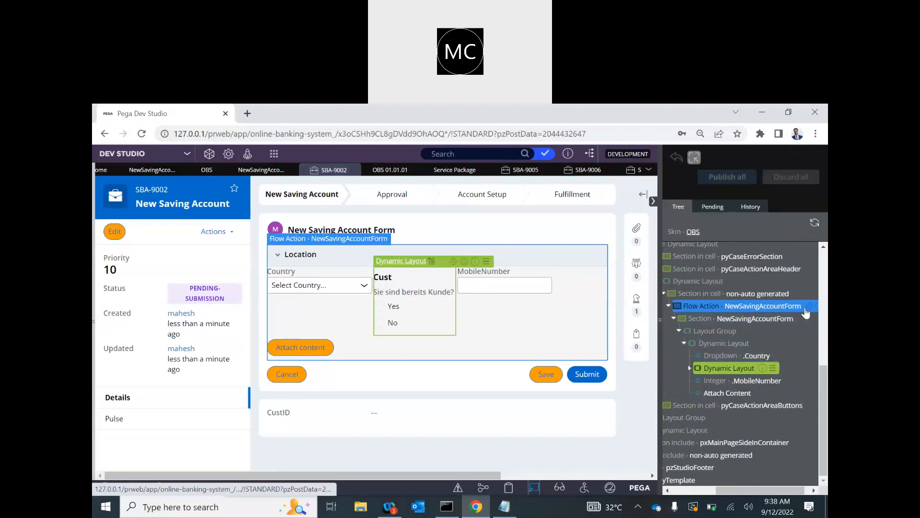
pyautogui.click(812, 318)
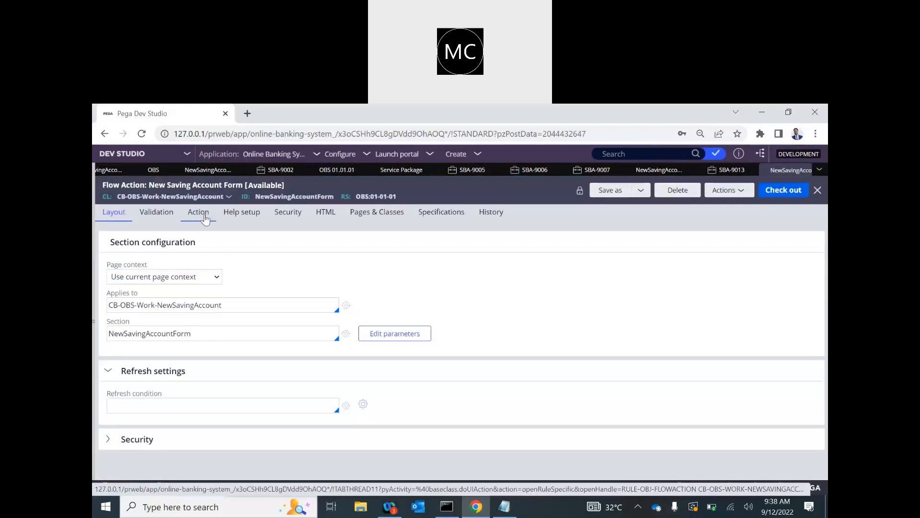
pyautogui.click(198, 213)
pyautogui.scroll(-5, 255, 365)
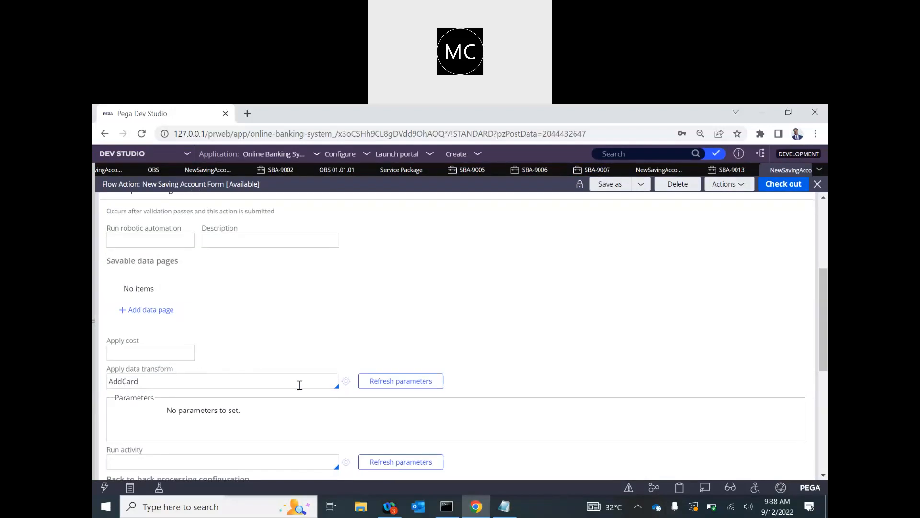
pyautogui.click(342, 384)
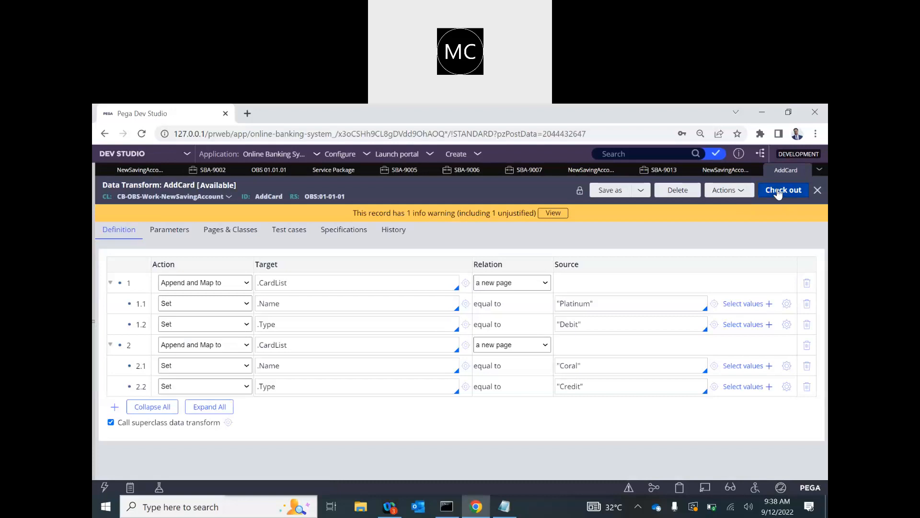
# Step: Check out the AddCard data transform, set its availability to Blocked, and save it
pyautogui.click(783, 190)
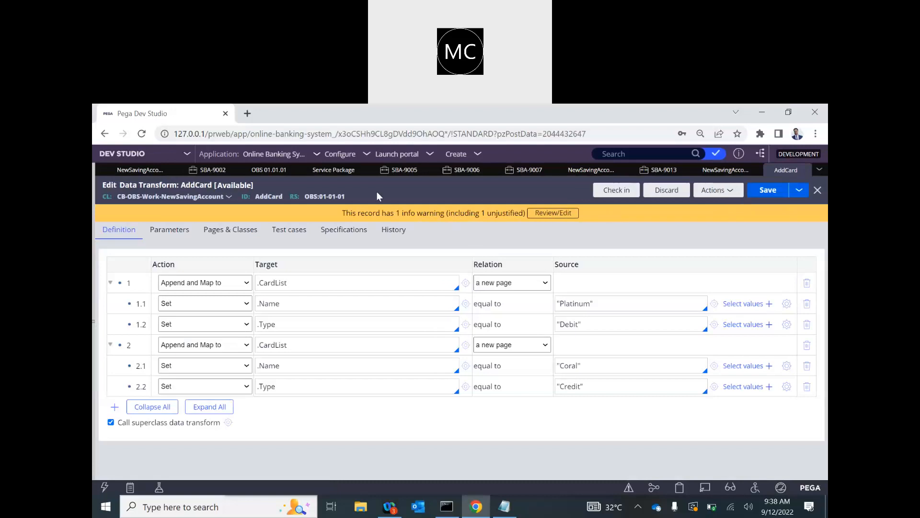
pyautogui.click(239, 185)
pyautogui.click(298, 206)
pyautogui.click(303, 233)
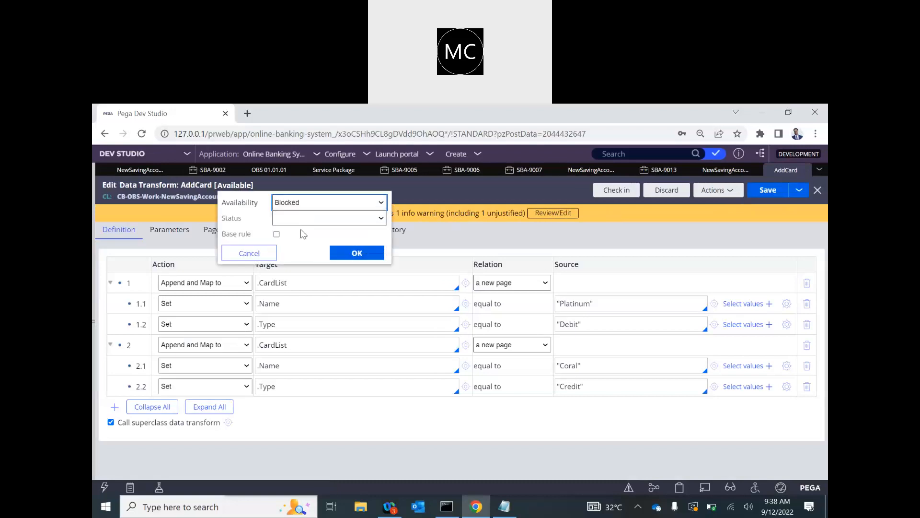
pyautogui.click(356, 253)
pyautogui.click(767, 192)
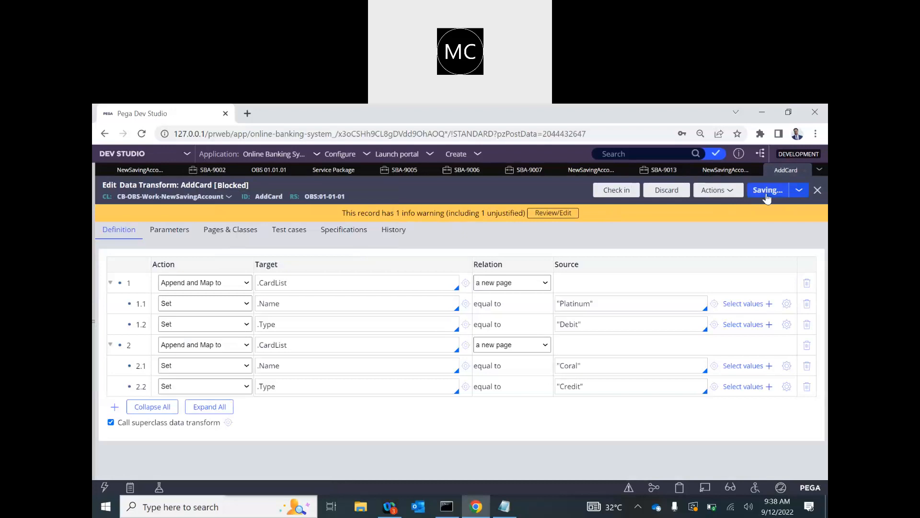
# Step: Check in the Blocked AddCard data transform with the comment "WIP"
pyautogui.click(601, 191)
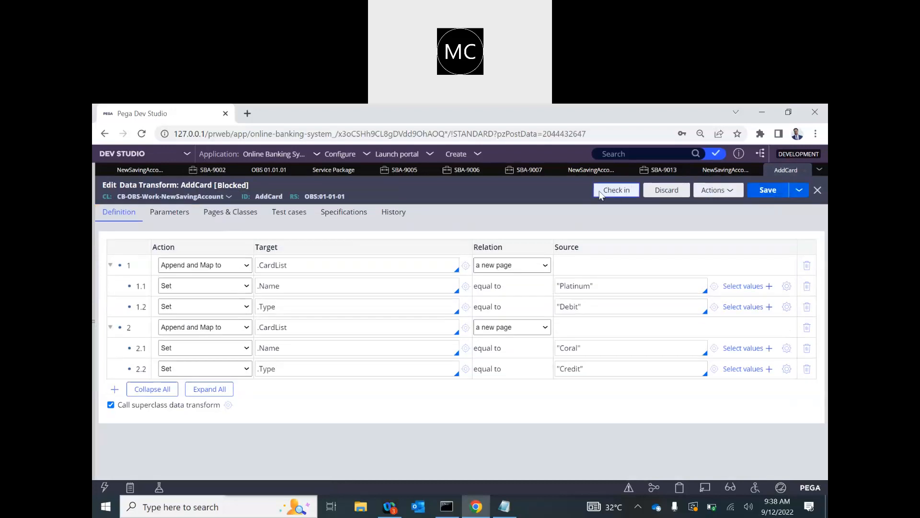
pyautogui.write('WIP')
pyautogui.press('Return')
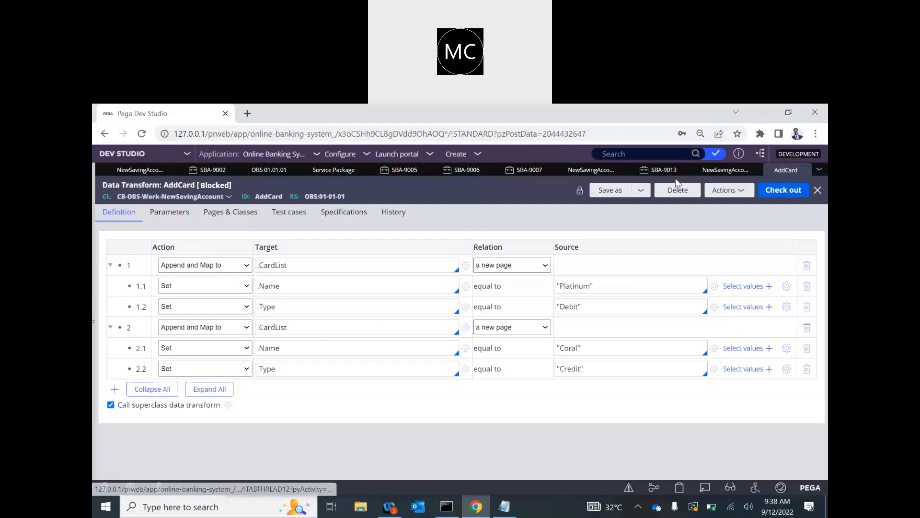
# Step: Save a copy of AddCard that applies to the CB-OBS-Work class in ruleset OBS 01-01-01
pyautogui.click(610, 190)
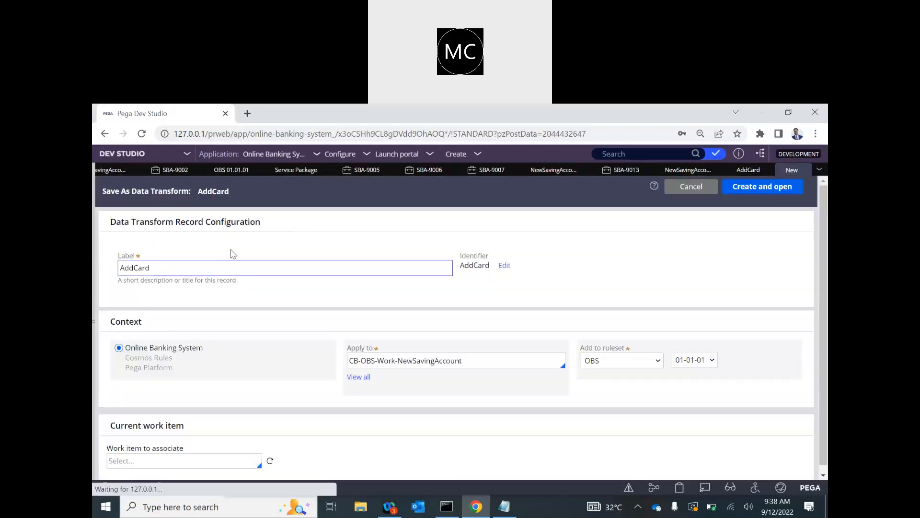
pyautogui.click(441, 359)
pyautogui.doubleClick(442, 360)
pyautogui.press('BackSpace')
pyautogui.press('BackSpace')
pyautogui.click(612, 267)
pyautogui.click(752, 189)
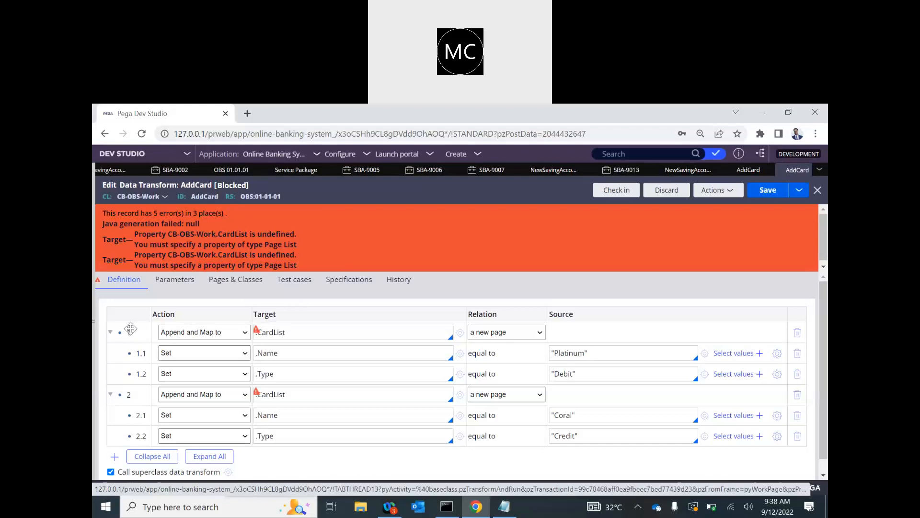
# Step: Delete both .CardList Append and Map to rows, including their child rows, from the CB-OBS-Work AddCard data transform
pyautogui.rightClick(130, 330)
pyautogui.click(141, 321)
pyautogui.click(593, 368)
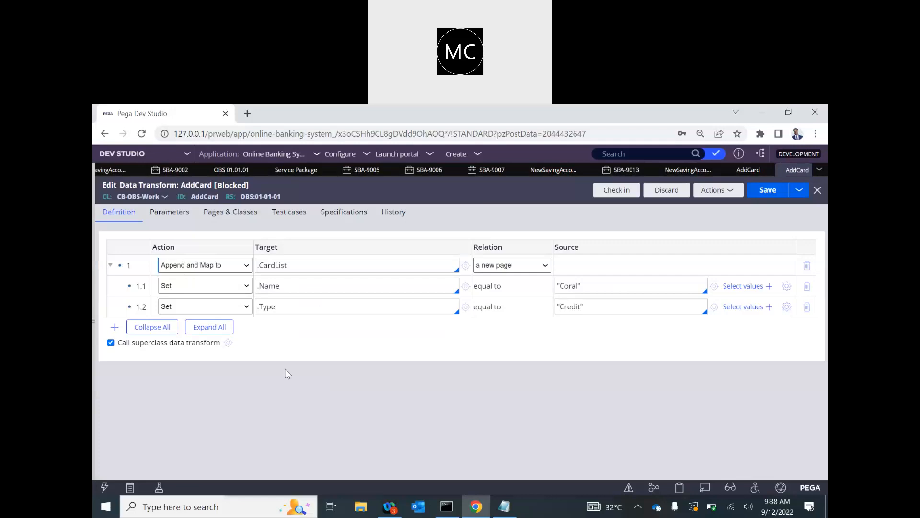
pyautogui.rightClick(130, 263)
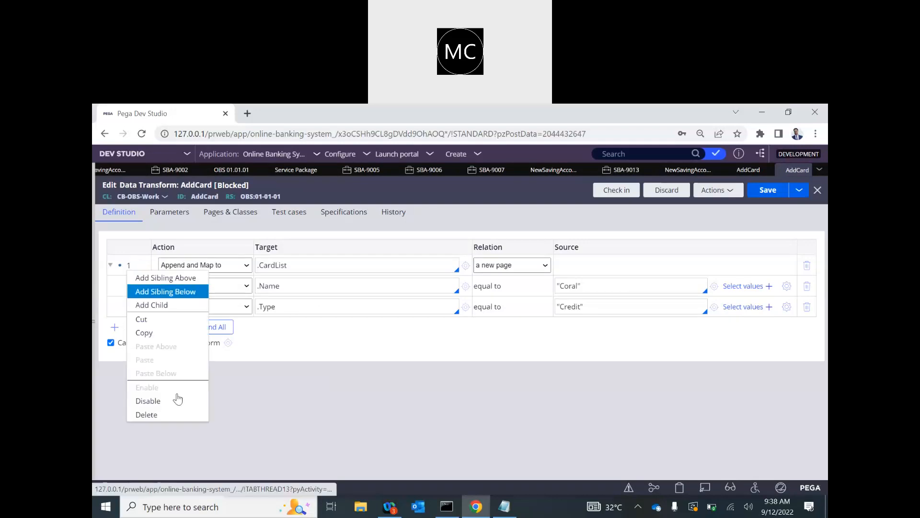
pyautogui.click(146, 414)
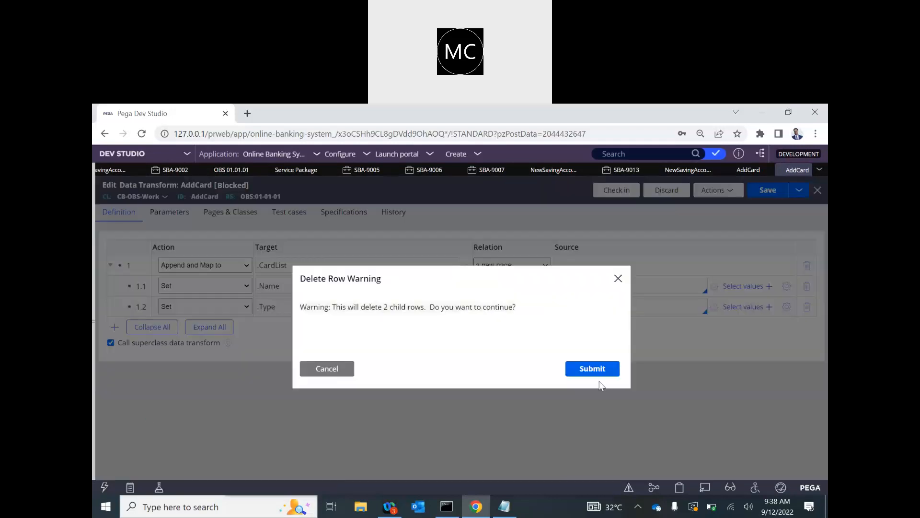
pyautogui.click(592, 368)
# Step: Set the target .pyNote equal to a quoted text beginning "from work" in the data transform's first row
pyautogui.click(292, 266)
pyautogui.write('.pyNote')
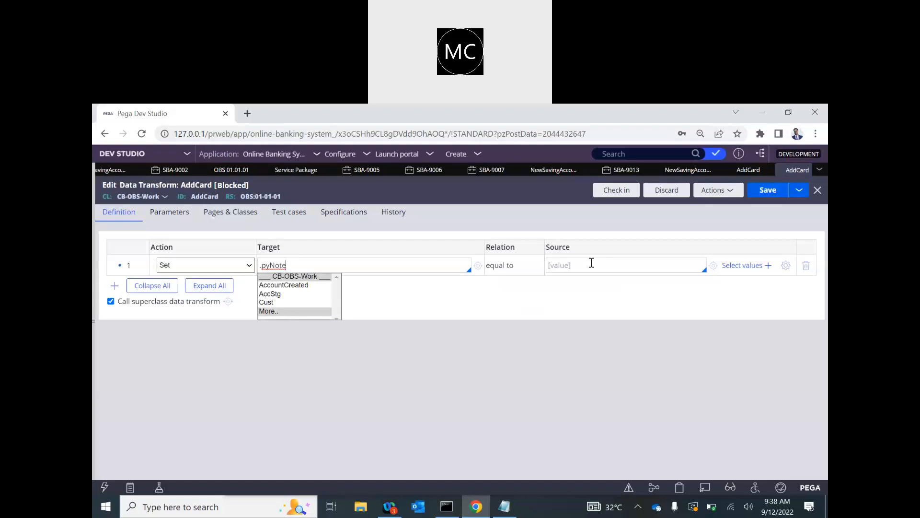
pyautogui.click(592, 263)
pyautogui.write('""')
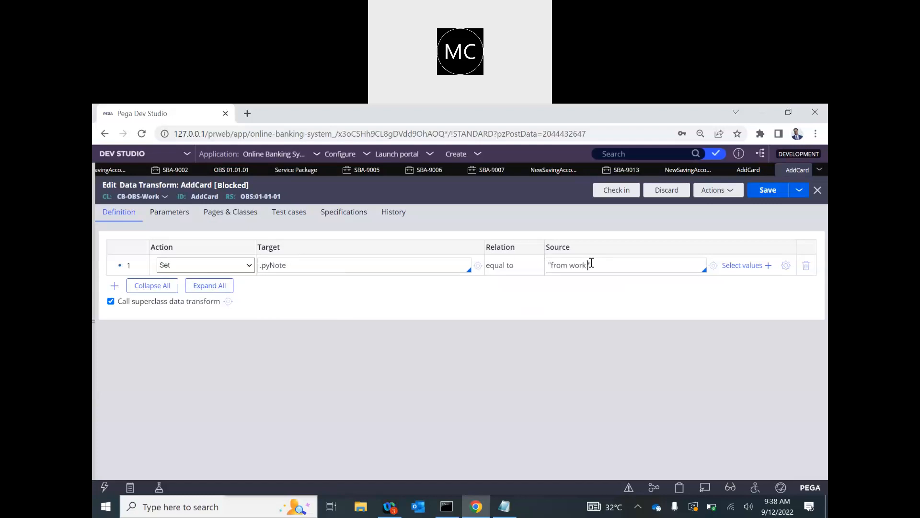
# Step: Check in the CB-OBS-Work AddCard data transform with the comment "WIP"
pyautogui.click(611, 191)
pyautogui.click(373, 315)
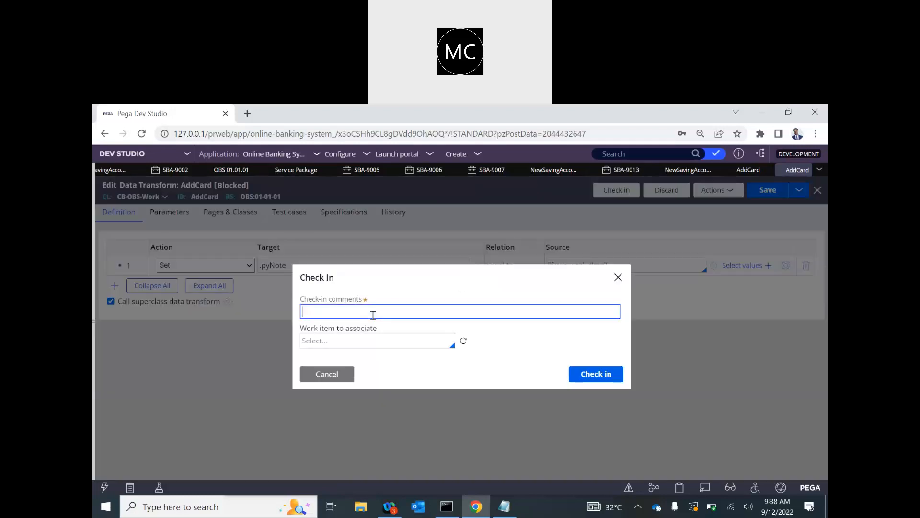
pyautogui.write('WIP')
pyautogui.press('Return')
# Step: Create a New Saving Account case and submit its New Saving Account Form to test the blocked AddCard data transform
pyautogui.click(463, 155)
pyautogui.moveTo(465, 166)
pyautogui.click(558, 165)
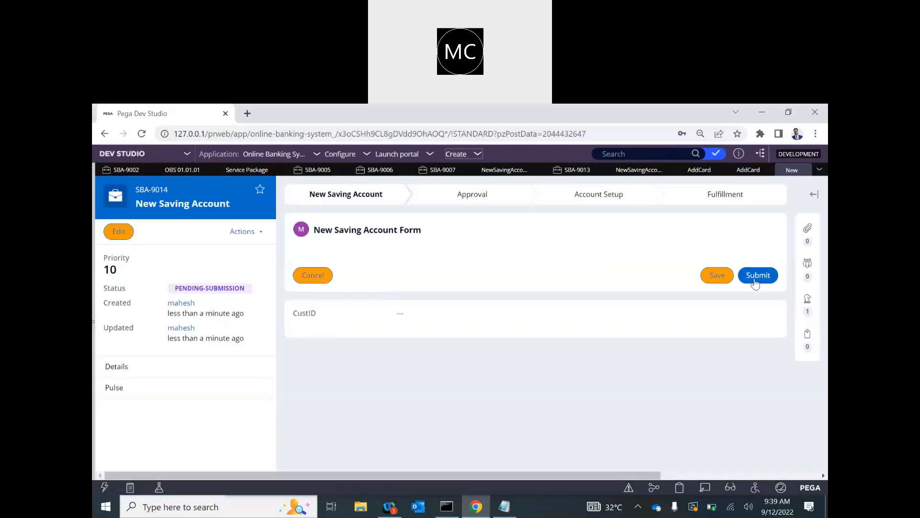
pyautogui.click(755, 281)
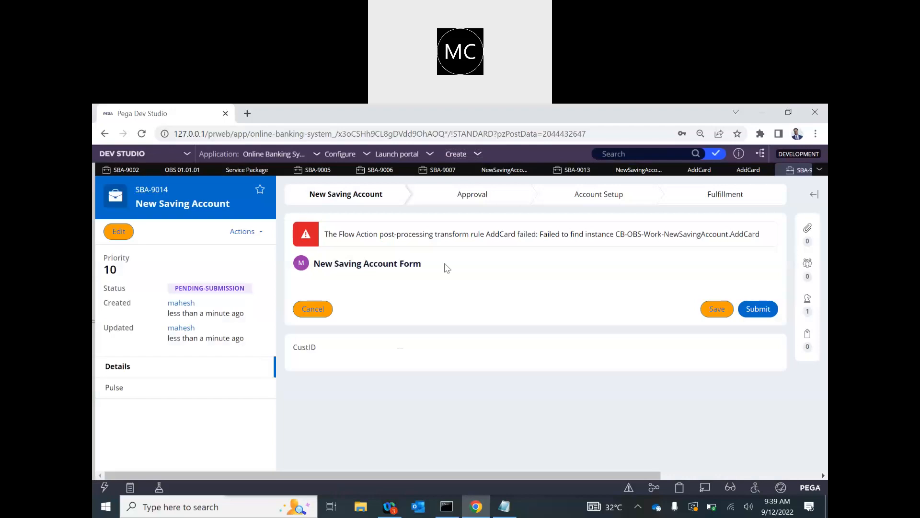
pyautogui.moveTo(543, 235); pyautogui.dragTo(704, 236)
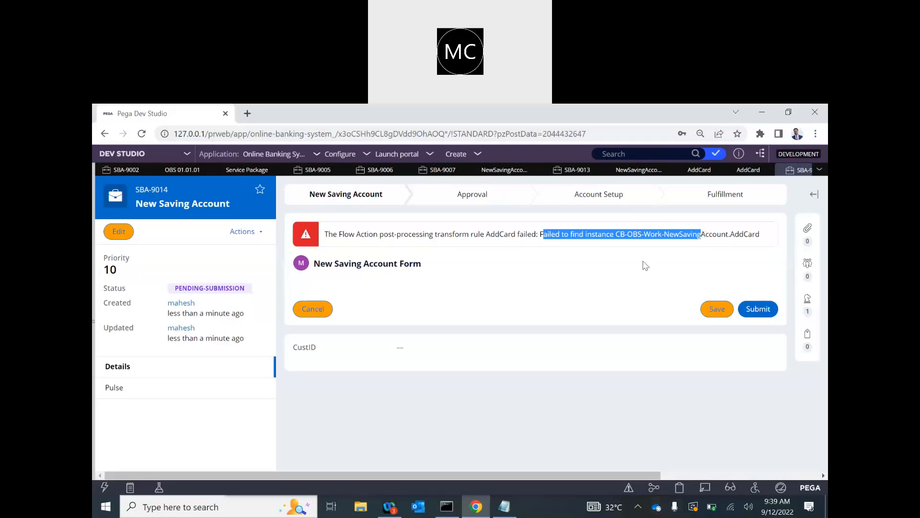
# Step: Check out the CB-OBS-Work-NewSavingAccount AddCard data transform and set its availability to Available
pyautogui.click(738, 173)
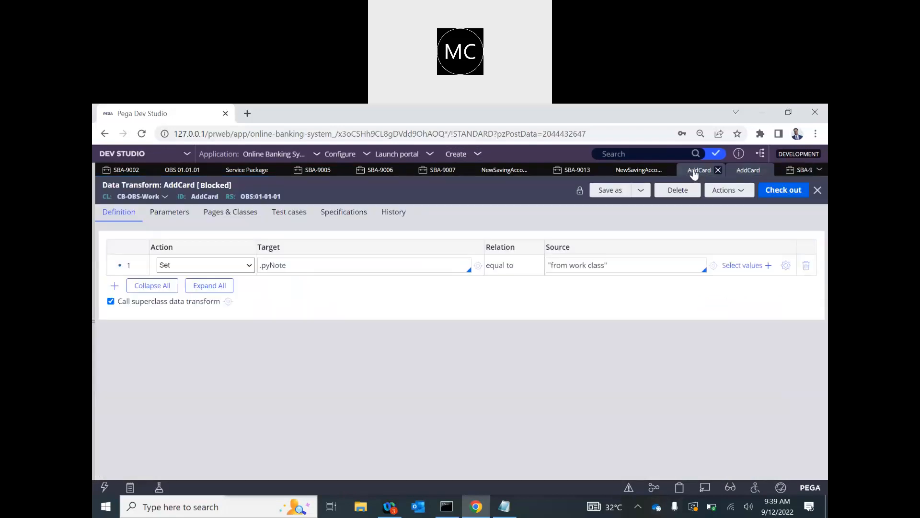
pyautogui.click(696, 171)
pyautogui.click(769, 191)
pyautogui.click(243, 186)
pyautogui.click(287, 202)
pyautogui.click(293, 213)
pyautogui.press('Return')
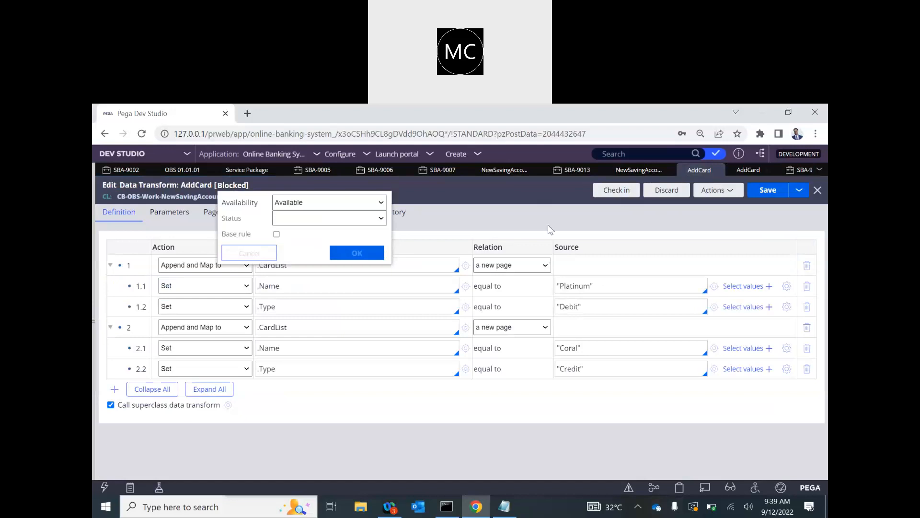
# Step: Check in the CB-OBS-Work-NewSavingAccount AddCard data transform with the comment "WIP"
pyautogui.click(612, 193)
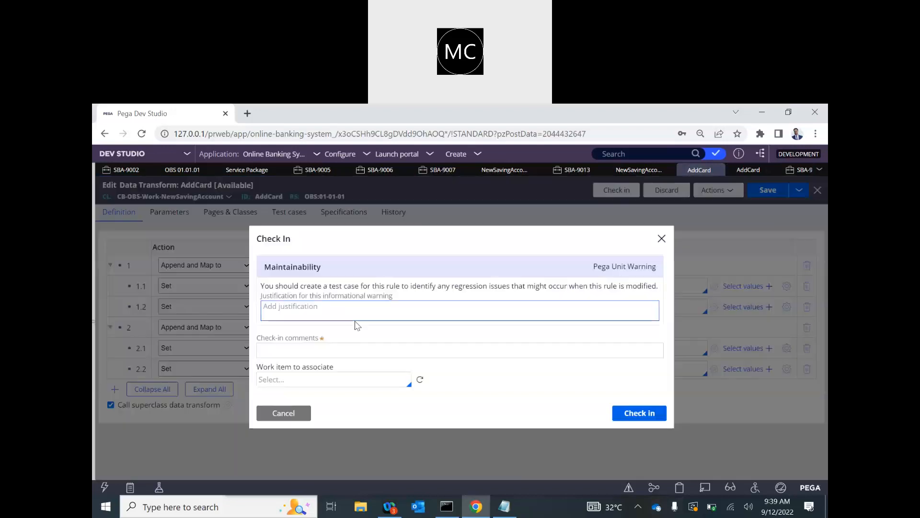
pyautogui.click(296, 348)
pyautogui.write('new')
pyautogui.press('Return')
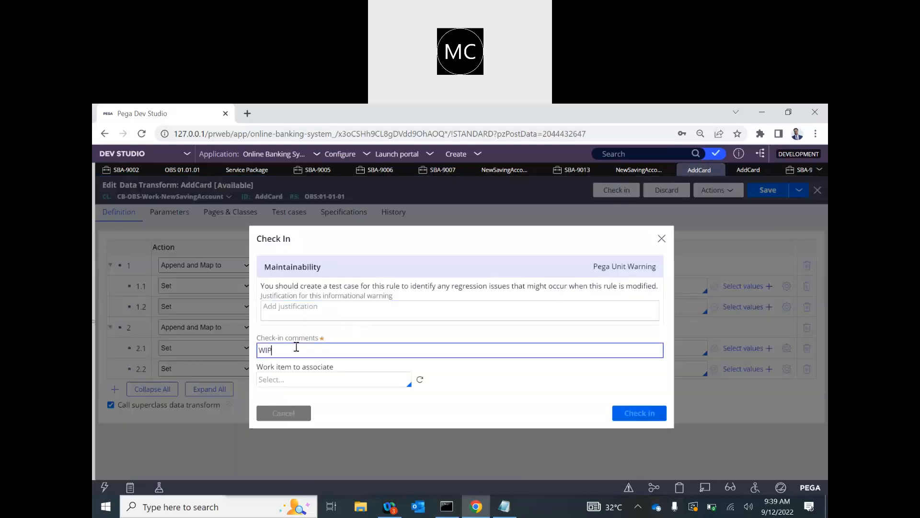
# Step: Switch to the Notepad notes and start an indented "---" line under the Withdrawn heading
pyautogui.click(507, 507)
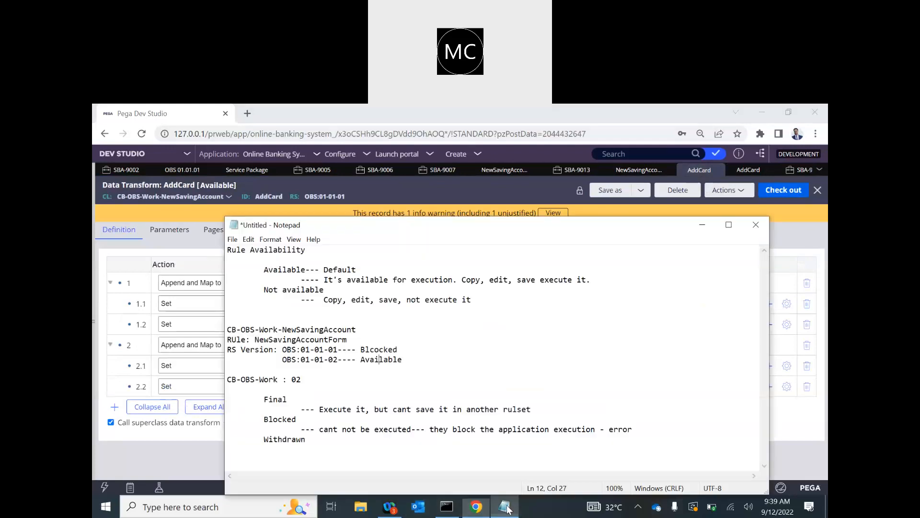
pyautogui.click(331, 438)
pyautogui.write('\\')
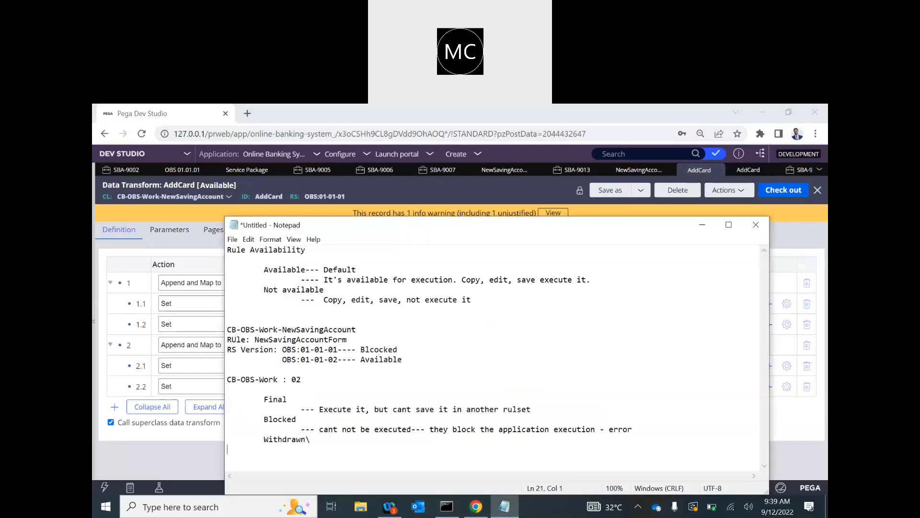
pyautogui.press('BackSpace')
pyautogui.press('Return')
pyautogui.press('Tab')
pyautogui.press('Tab')
pyautogui.write('---')
# Step: In the notes on NewSavingAccountForm, set the status of OBS:01-01-01 to "Available" and of OBS:01-01-02 to "Wi"
pyautogui.click(305, 339)
pyautogui.doubleClick(306, 339)
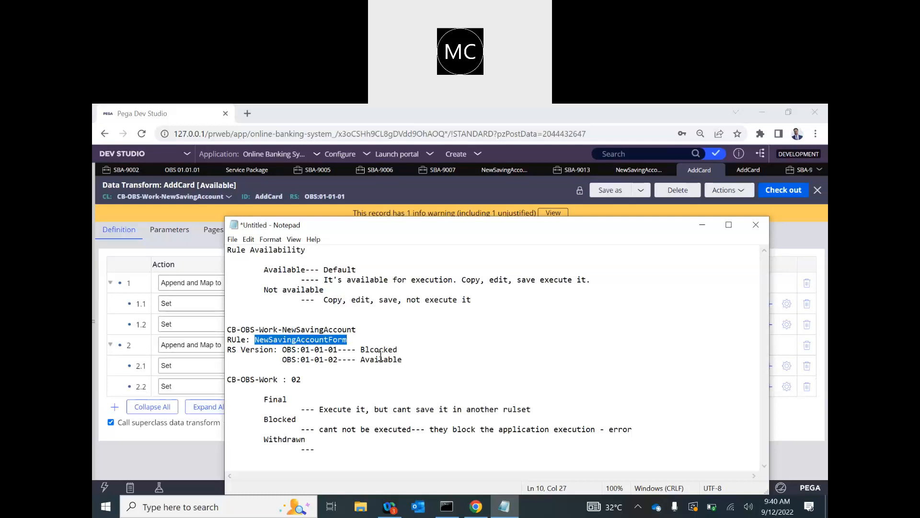
pyautogui.doubleClick(381, 359)
pyautogui.write('Wi')
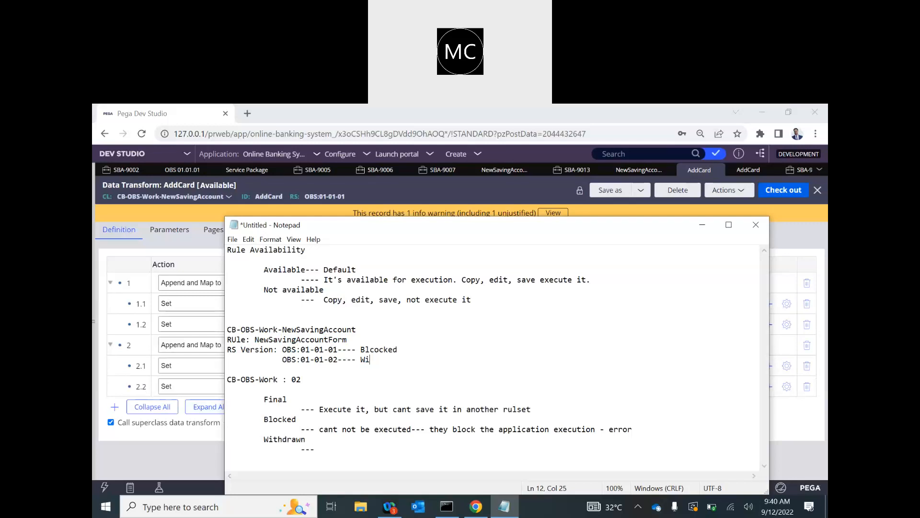
pyautogui.doubleClick(375, 351)
pyautogui.write('Avaialble')
pyautogui.doubleClick(376, 350)
pyautogui.write('Available')
pyautogui.doubleClick(268, 380)
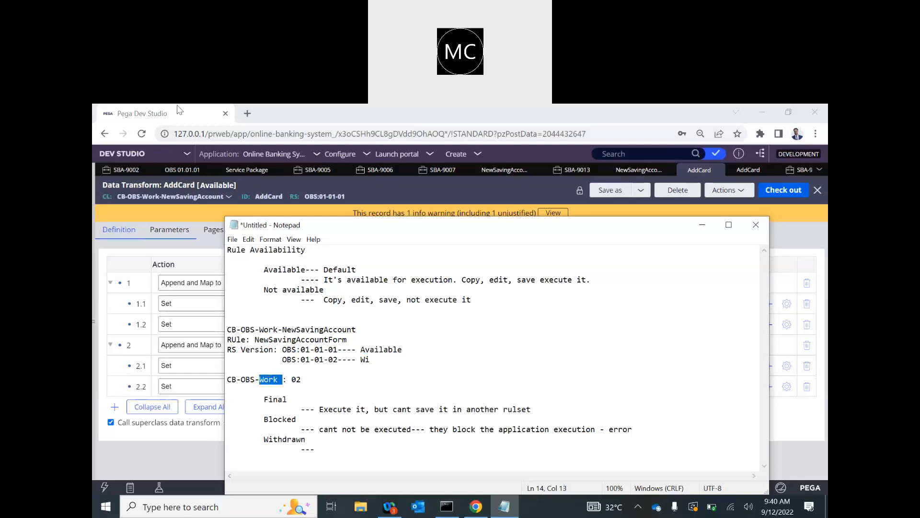
# Step: Switch to Dev Studio, check out the CB-OBS-Work New Saving Account Form section and set its availability to Withdrawn
pyautogui.click(501, 175)
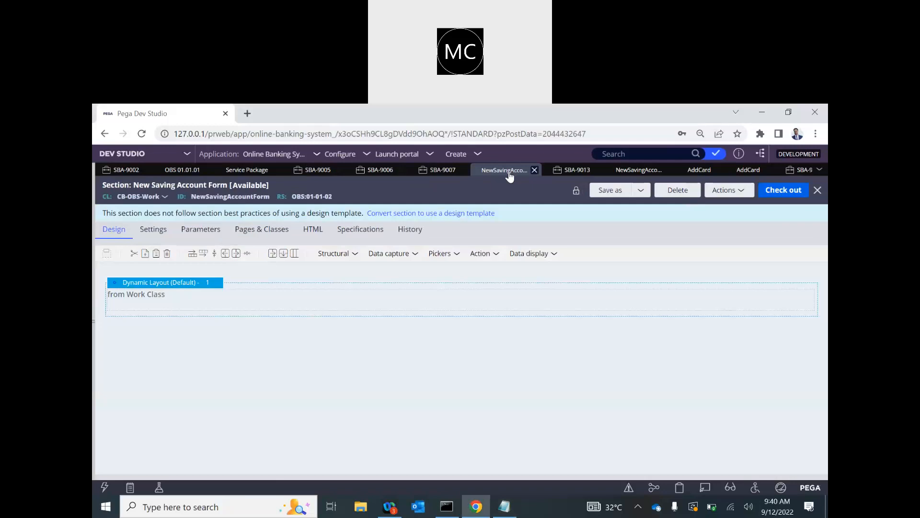
pyautogui.click(250, 185)
pyautogui.click(303, 206)
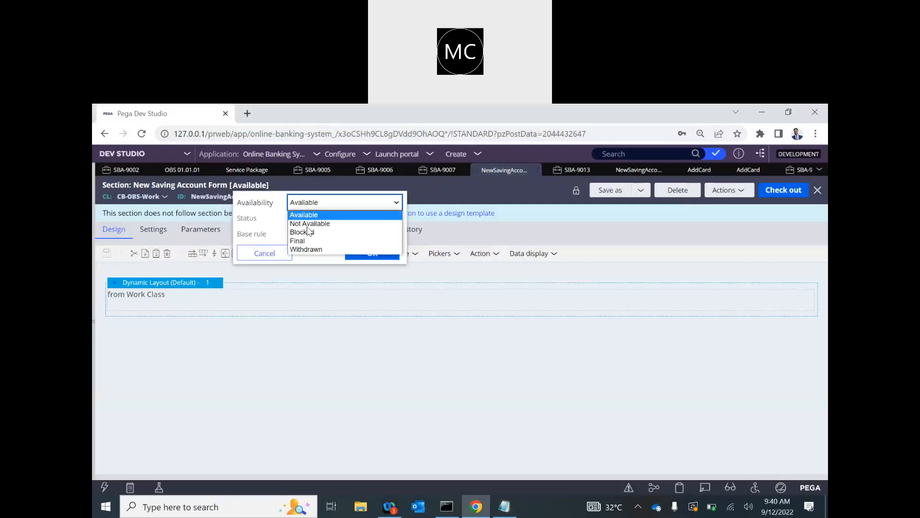
pyautogui.click(306, 246)
pyautogui.click(795, 191)
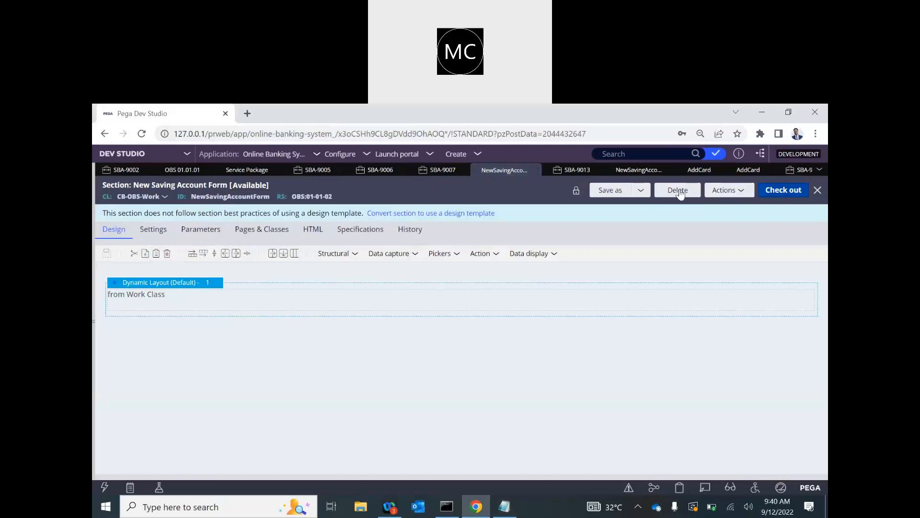
pyautogui.click(617, 195)
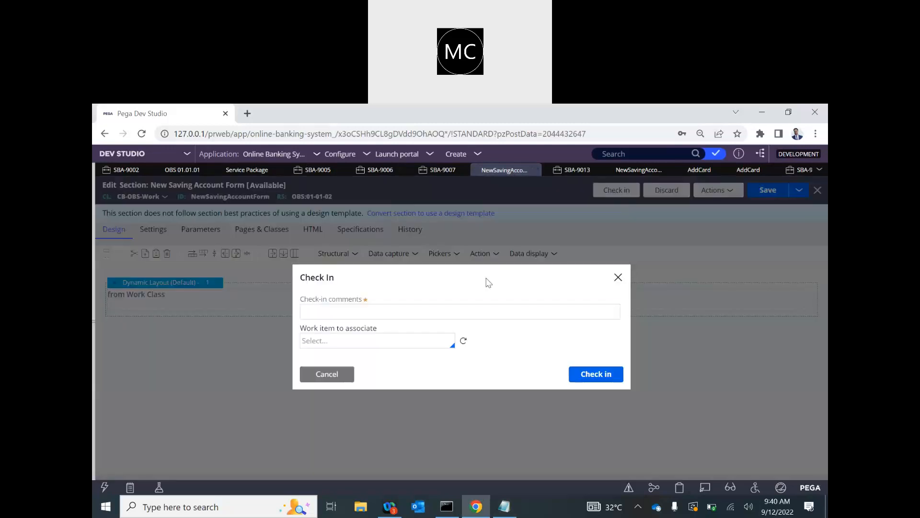
pyautogui.click(326, 374)
pyautogui.click(254, 191)
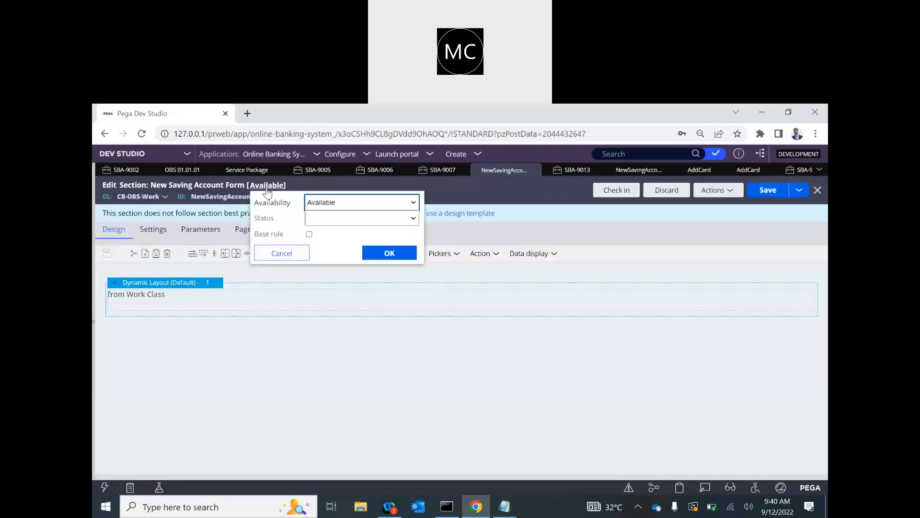
pyautogui.click(337, 204)
pyautogui.click(327, 249)
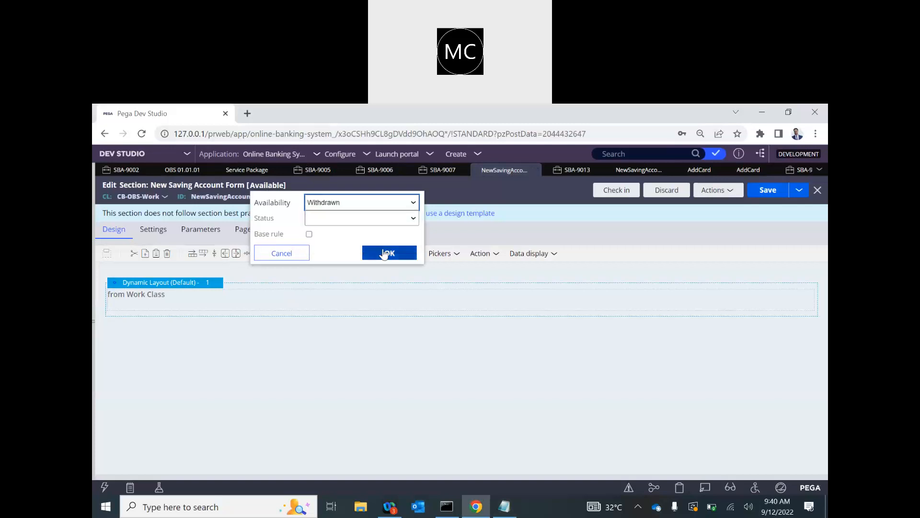
pyautogui.click(390, 253)
# Step: Check in the Withdrawn CB-OBS-Work New Saving Account Form section with the comment "WIP"
pyautogui.click(620, 193)
pyautogui.click(375, 316)
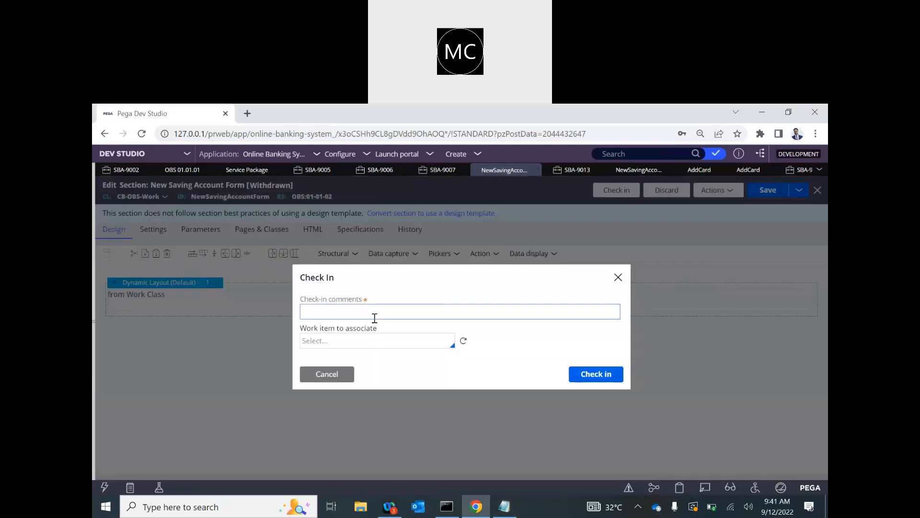
pyautogui.write('WIP')
pyautogui.press('Return')
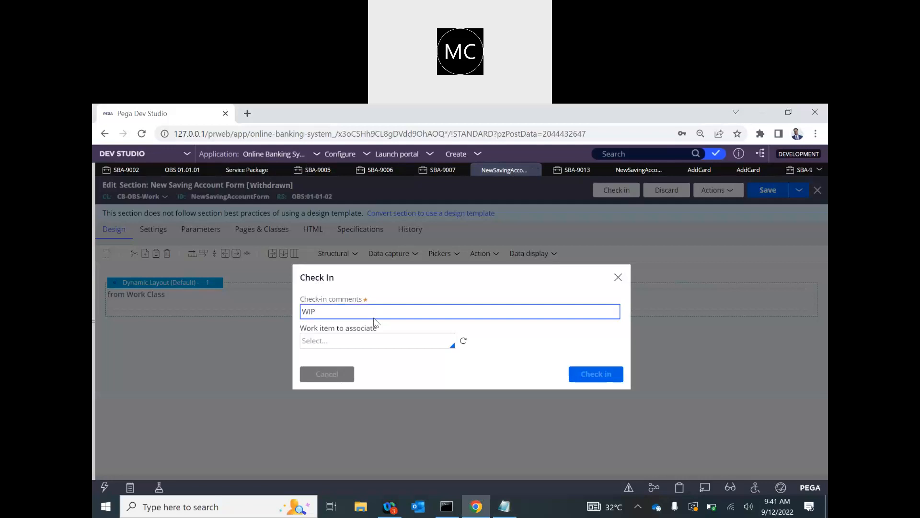
# Step: Check out the CB-OBS-Work New Saving Account Form section again and set its availability back to Available
pyautogui.click(146, 170)
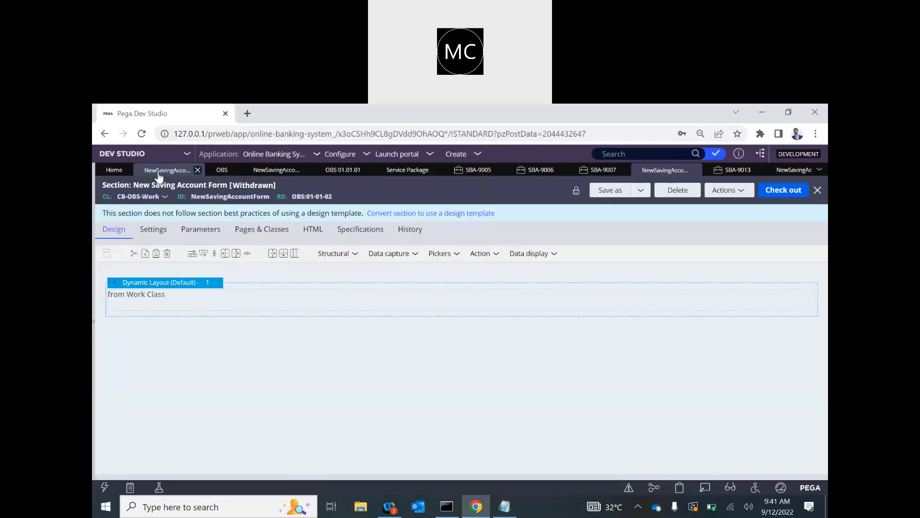
pyautogui.click(159, 174)
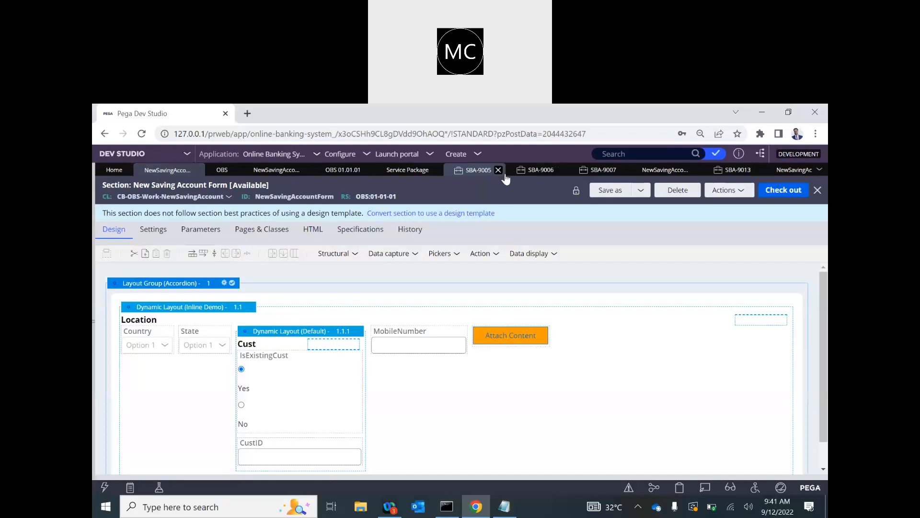
pyautogui.click(665, 170)
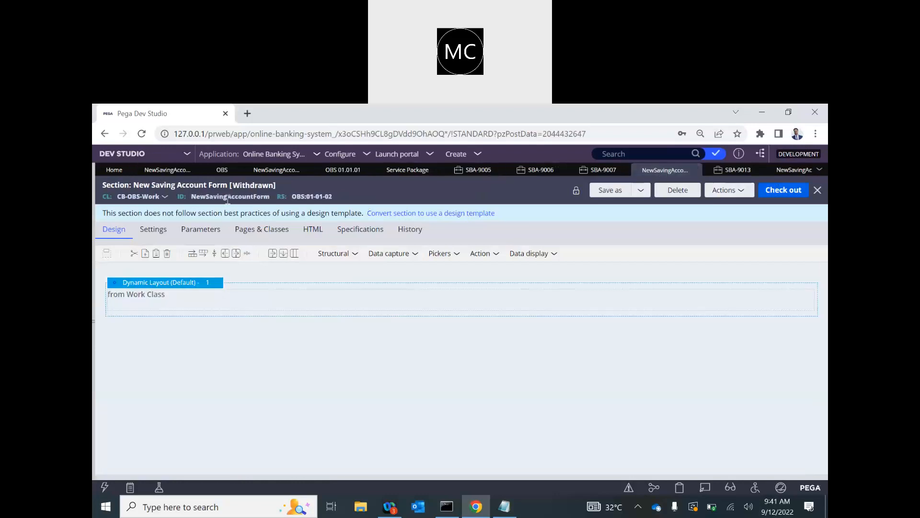
pyautogui.click(245, 185)
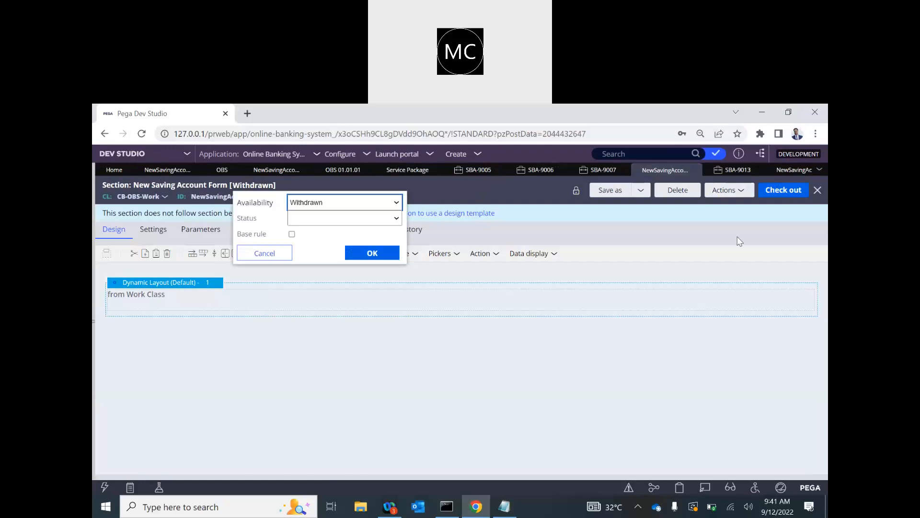
pyautogui.click(783, 189)
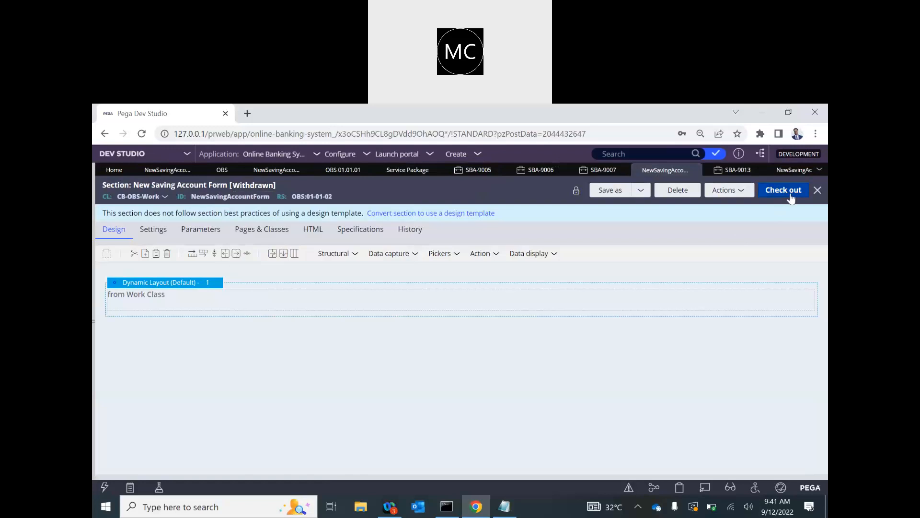
pyautogui.click(257, 189)
pyautogui.click(311, 202)
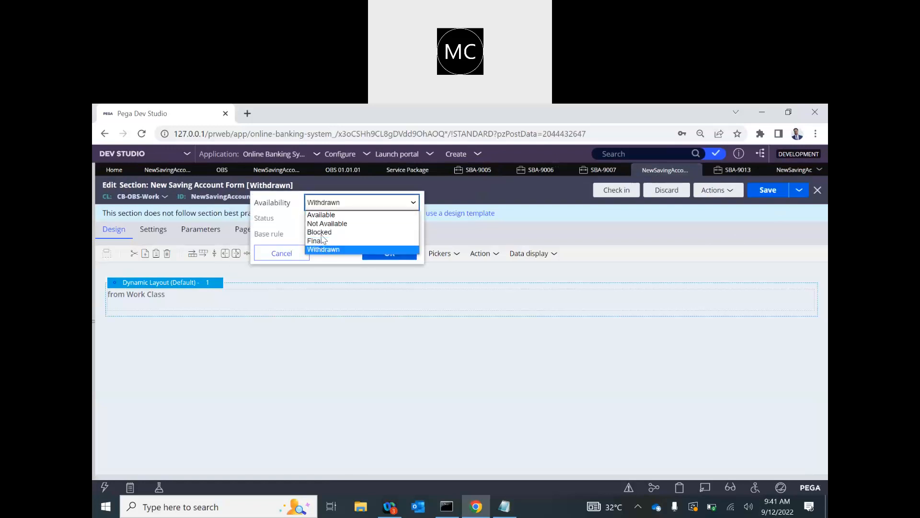
pyautogui.click(321, 215)
pyautogui.click(387, 253)
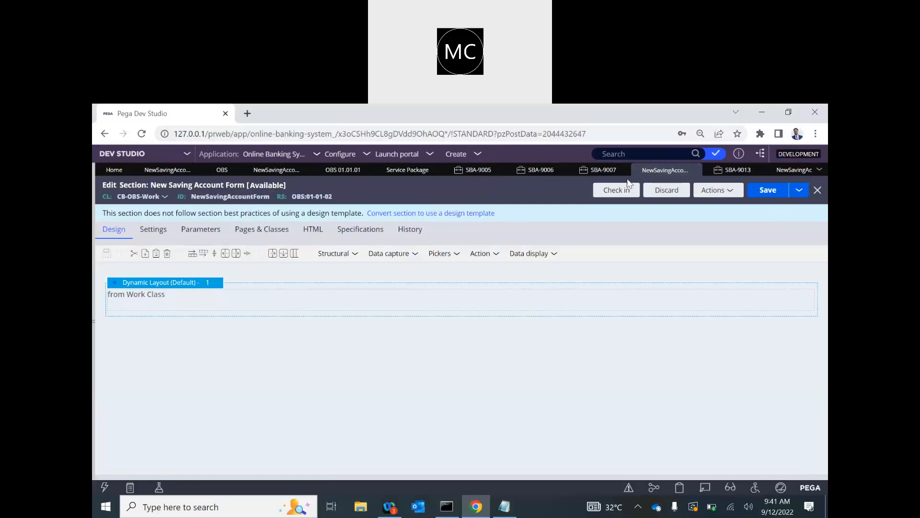
# Step: Check in the CB-OBS-Work New Saving Account Form section as Available with the comment "WIP"
pyautogui.click(611, 190)
pyautogui.click(340, 306)
pyautogui.write('WIP')
pyautogui.press('Return')
# Step: Check out the CB-OBS-Work-NewSavingAccount New Saving Account Form section in OBS:01-01-02 and set its availability to Withdrawn
pyautogui.click(267, 171)
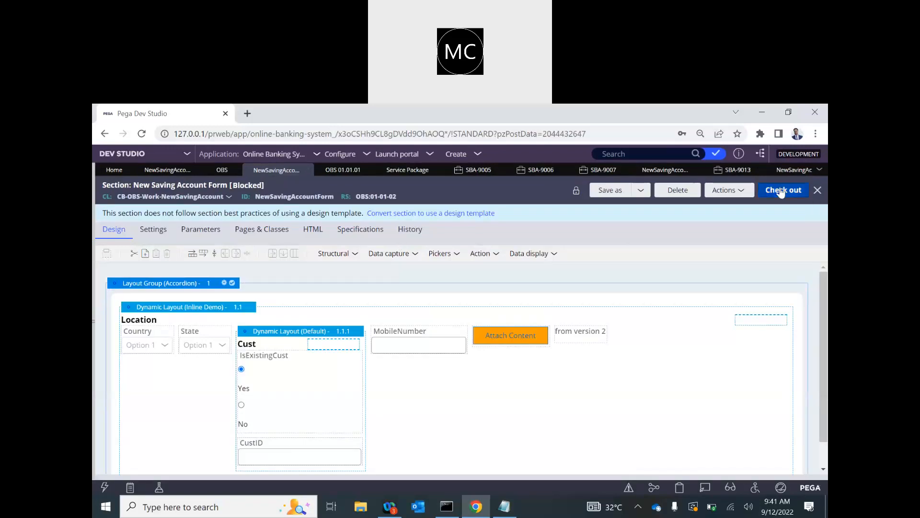
pyautogui.click(264, 185)
pyautogui.click(314, 203)
pyautogui.click(322, 249)
pyautogui.click(389, 252)
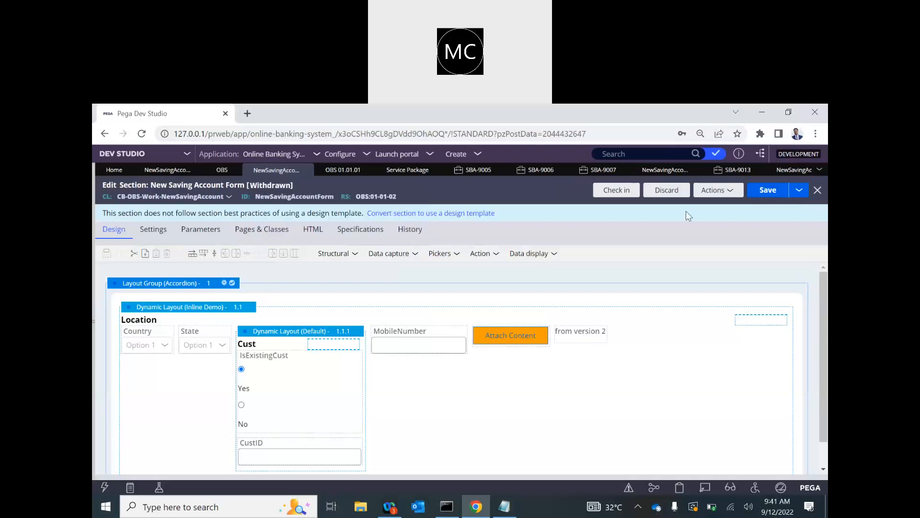
# Step: Check in the Withdrawn CB-OBS-Work-NewSavingAccount section with the comment "WIP"
pyautogui.click(616, 190)
pyautogui.click(403, 312)
pyautogui.write('WIP')
pyautogui.press('Return')
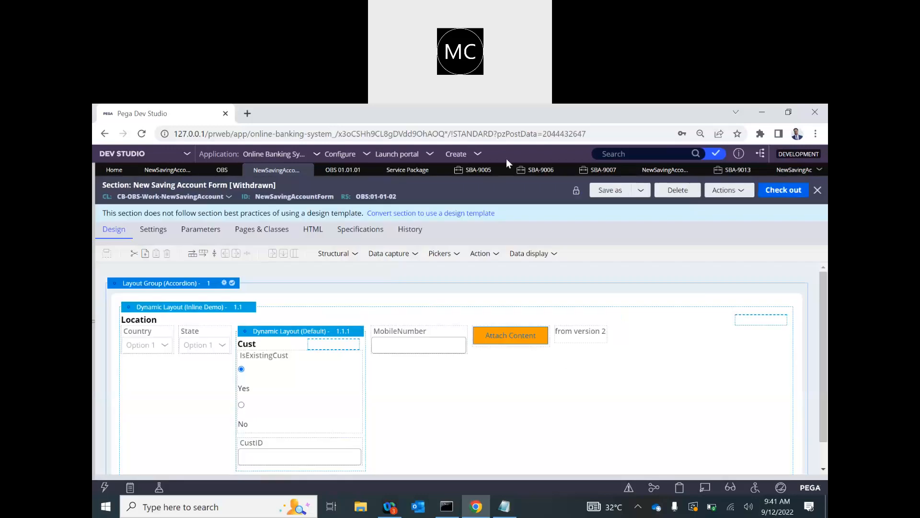
# Step: Close all the open New Saving Account cases and the OBS 01.01.01 record
pyautogui.click(498, 170)
pyautogui.click(499, 169)
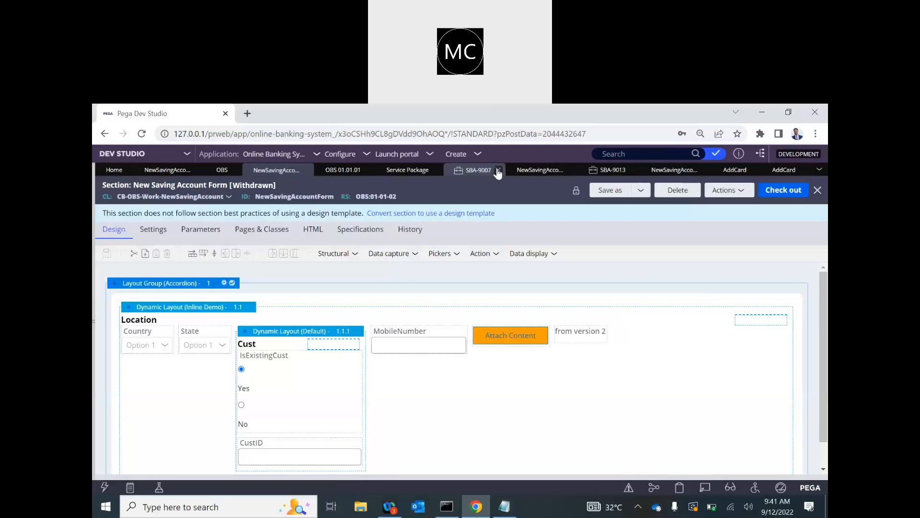
pyautogui.click(498, 170)
pyautogui.click(507, 170)
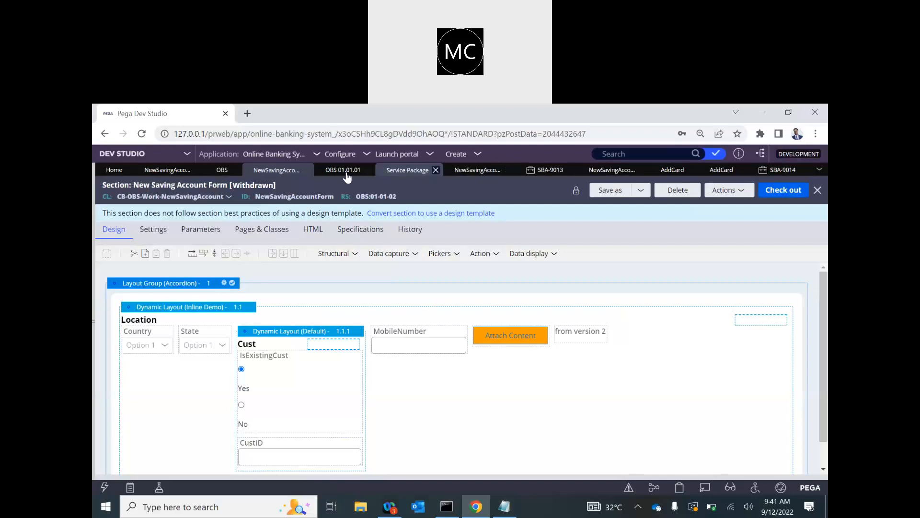
pyautogui.click(355, 171)
pyautogui.click(370, 170)
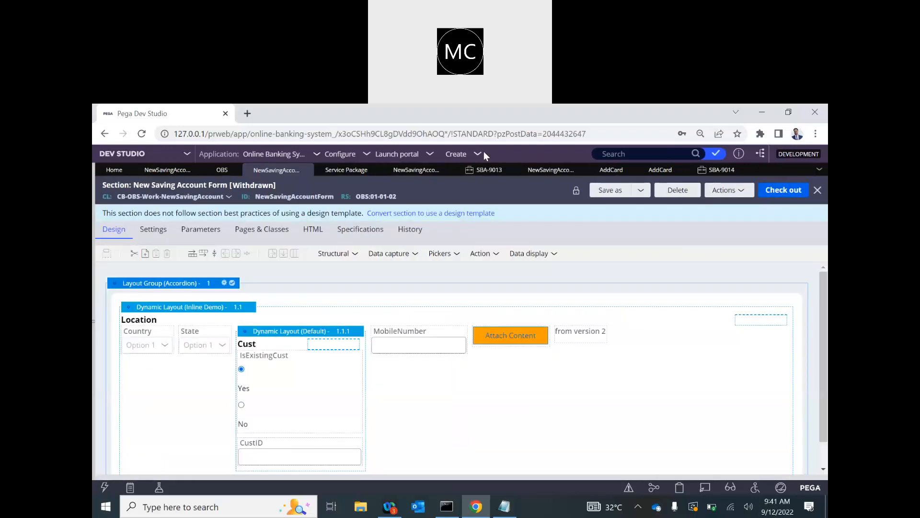
pyautogui.click(514, 170)
pyautogui.click(678, 169)
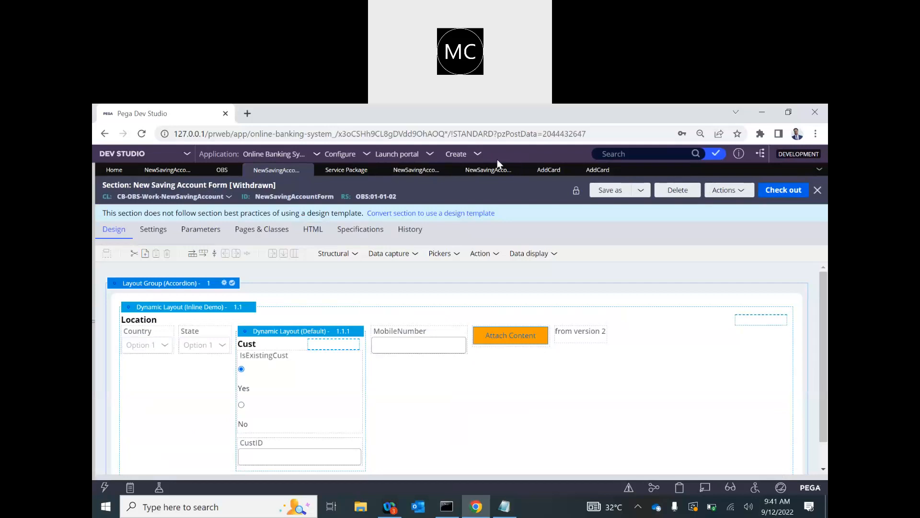
# Step: Create another New Saving Account case and examine which section version its form displays
pyautogui.click(477, 154)
pyautogui.click(480, 165)
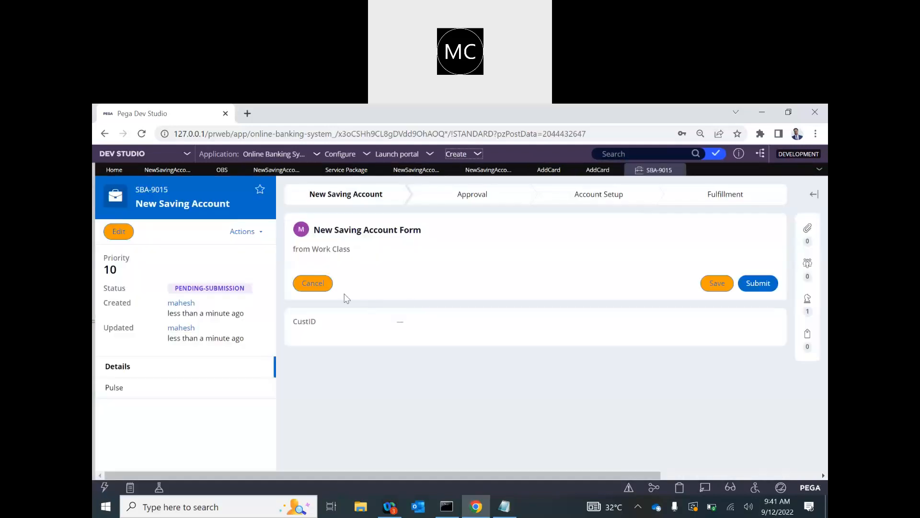
pyautogui.doubleClick(332, 249)
pyautogui.click(483, 116)
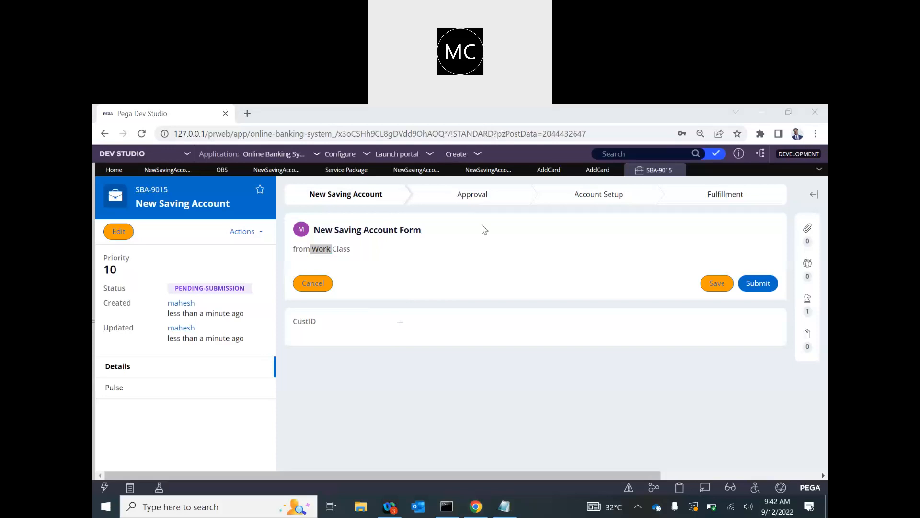